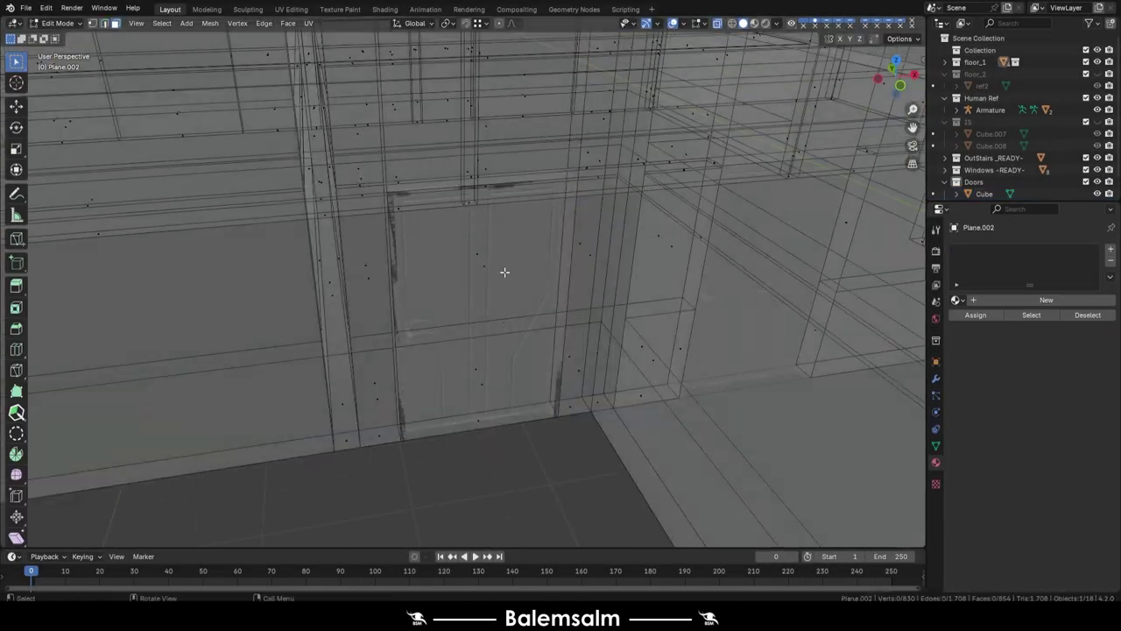
# - Bridge the selected wall edge loops to fill the gap with faces
pyautogui.click(503, 439)
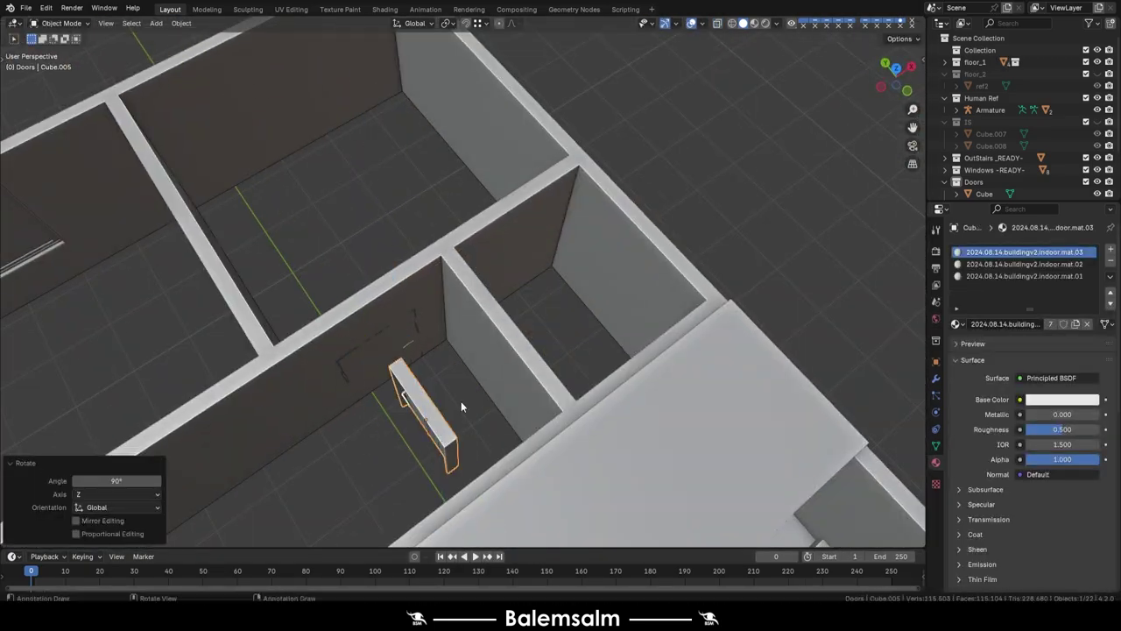
# - From top view, rotate the door piece around the vertical Z axis
pyautogui.press('KP_7')
pyautogui.press('r')
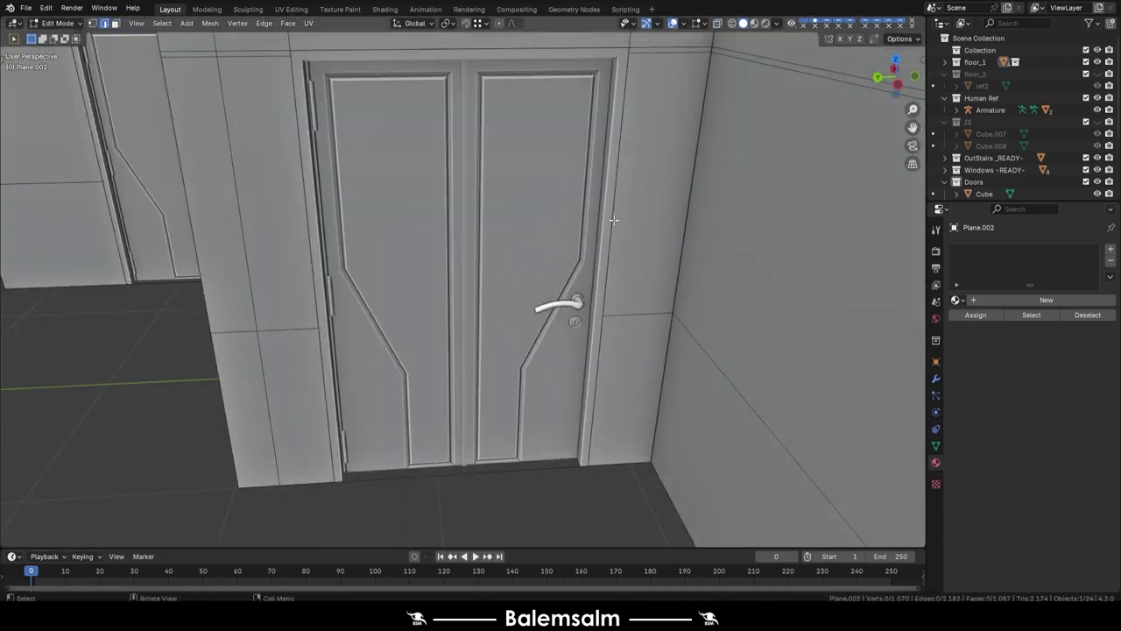
# - Bring up the Edge menu for the selected door edges
pyautogui.rightClick(516, 366)
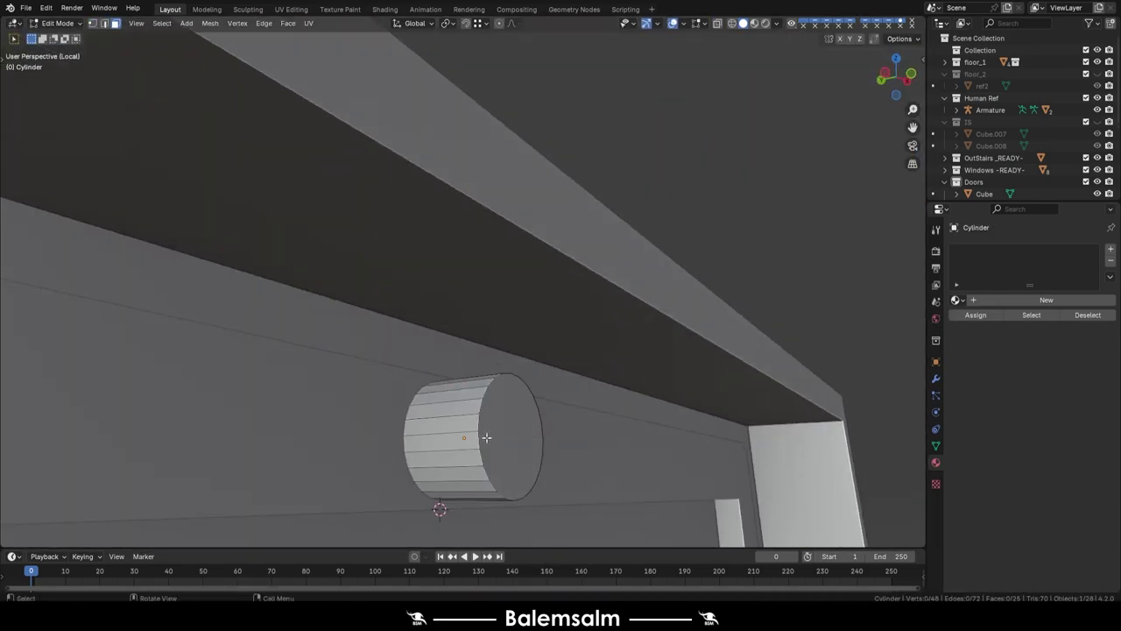
# - Select the cylinder's end cap and view the door frame at an angle
pyautogui.click(486, 437)
pyautogui.moveTo(486, 437); pyautogui.dragTo(509, 487, button='middle')
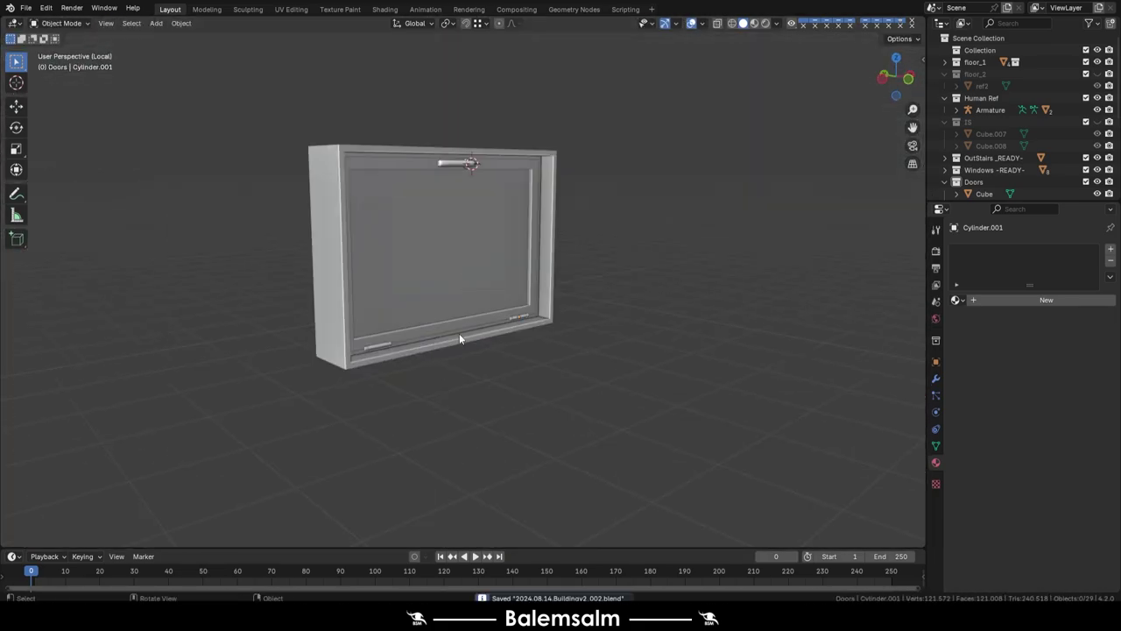
pyautogui.moveTo(665, 389); pyautogui.dragTo(562, 393, button='middle')
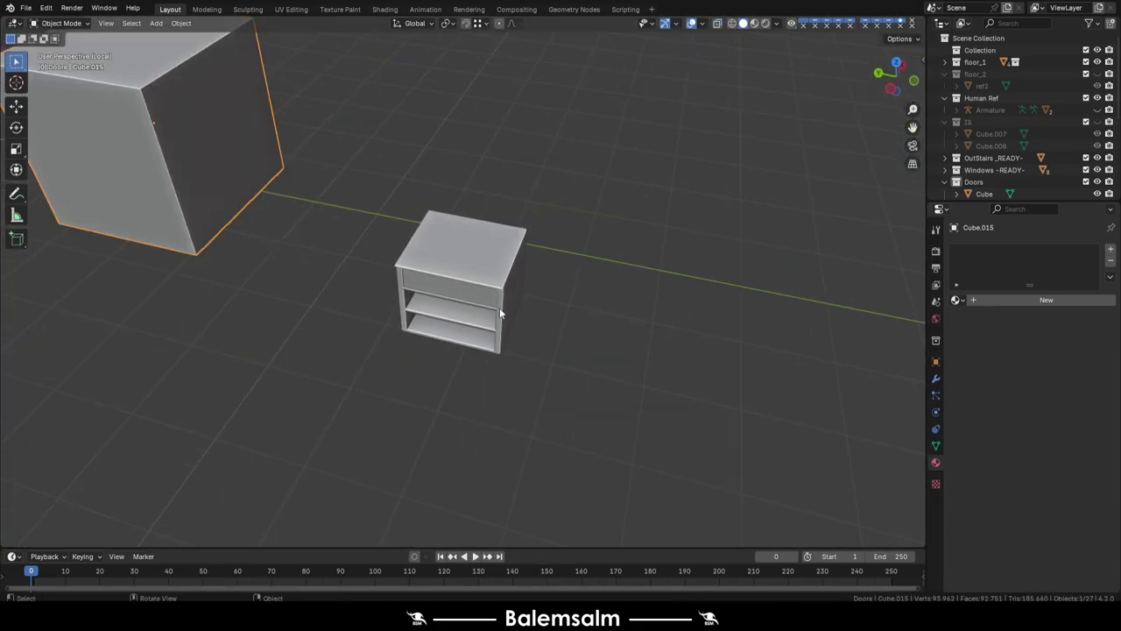
# - Move the handle cube along Y onto the drawer and mirror it across Y
pyautogui.press('g')
pyautogui.press('y')
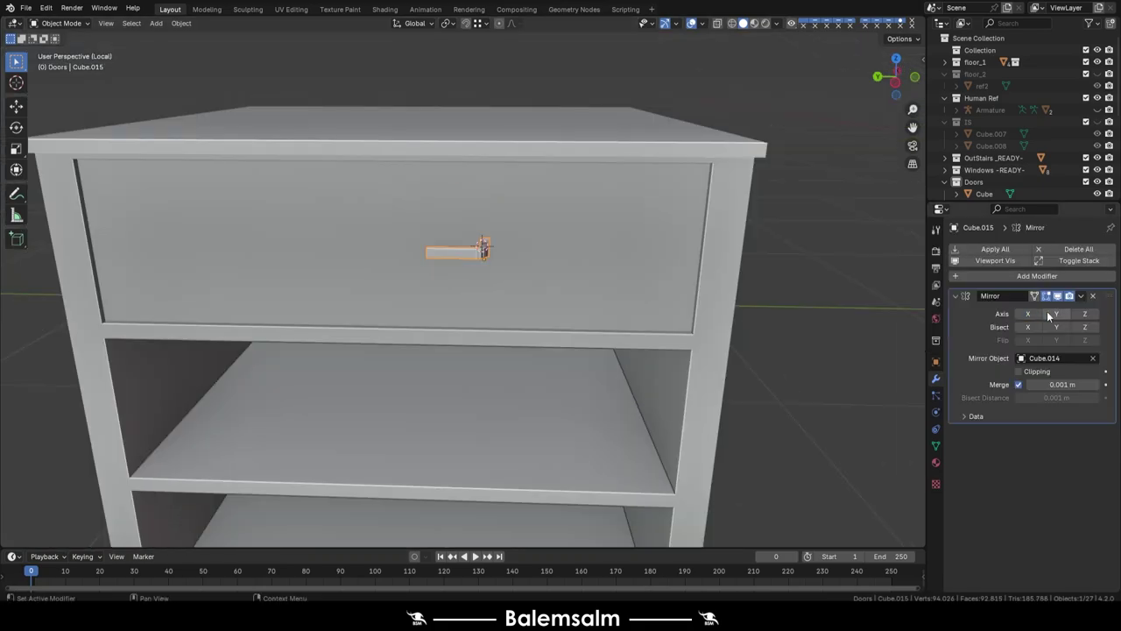
pyautogui.click(1047, 313)
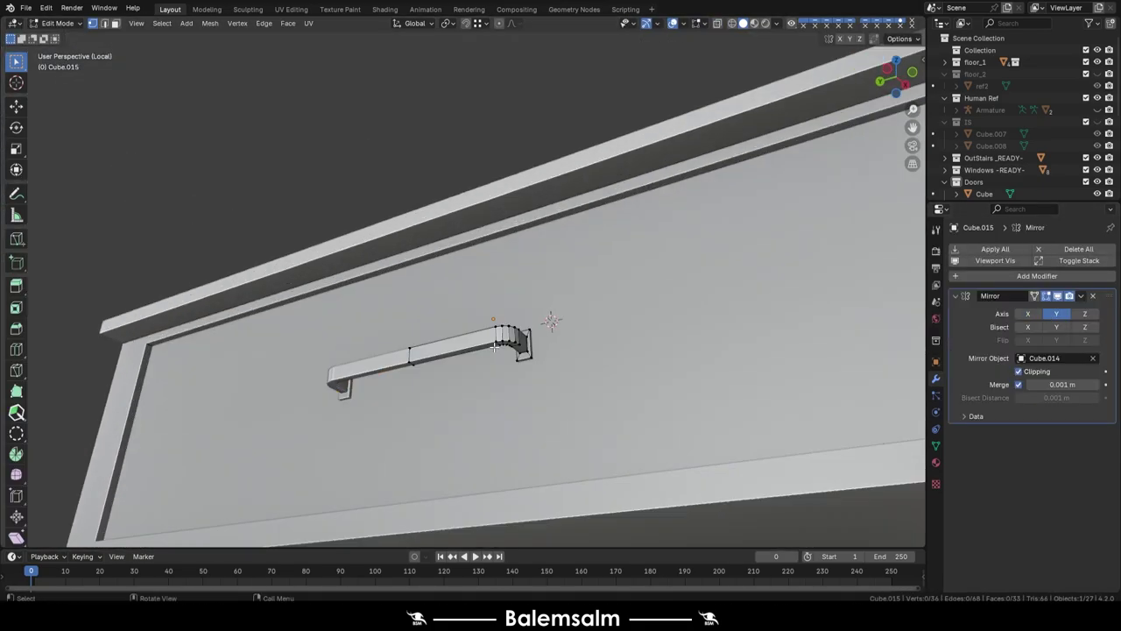
pyautogui.moveTo(501, 364); pyautogui.dragTo(523, 394, button='middle')
pyautogui.keyDown('ctrl'); pyautogui.click(505, 460); pyautogui.keyUp('ctrl')
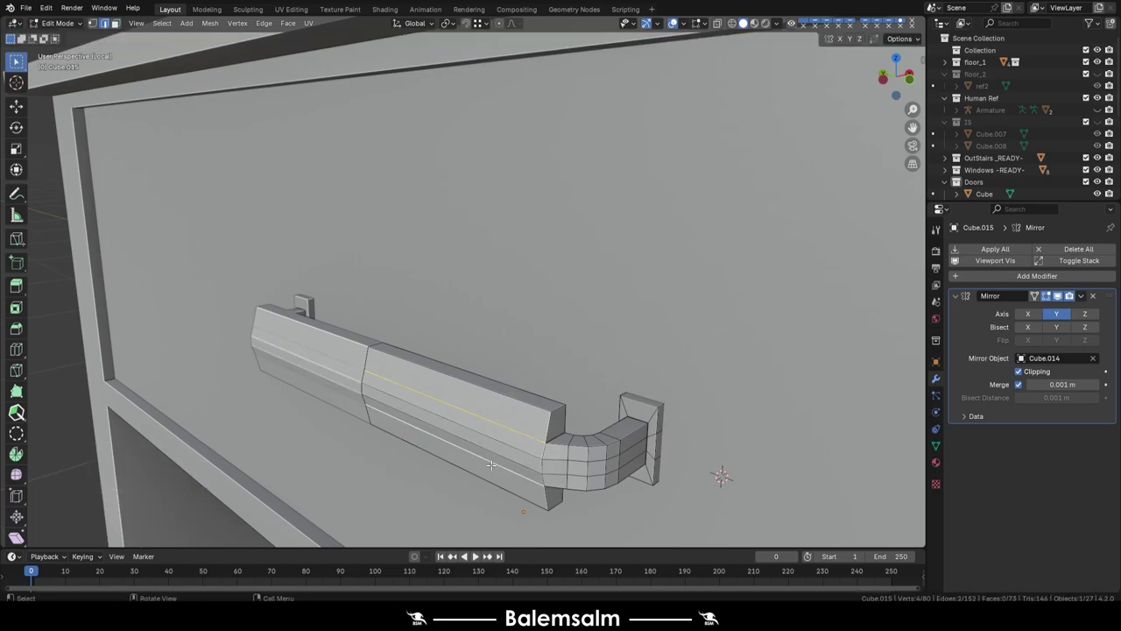
pyautogui.press('Tab')
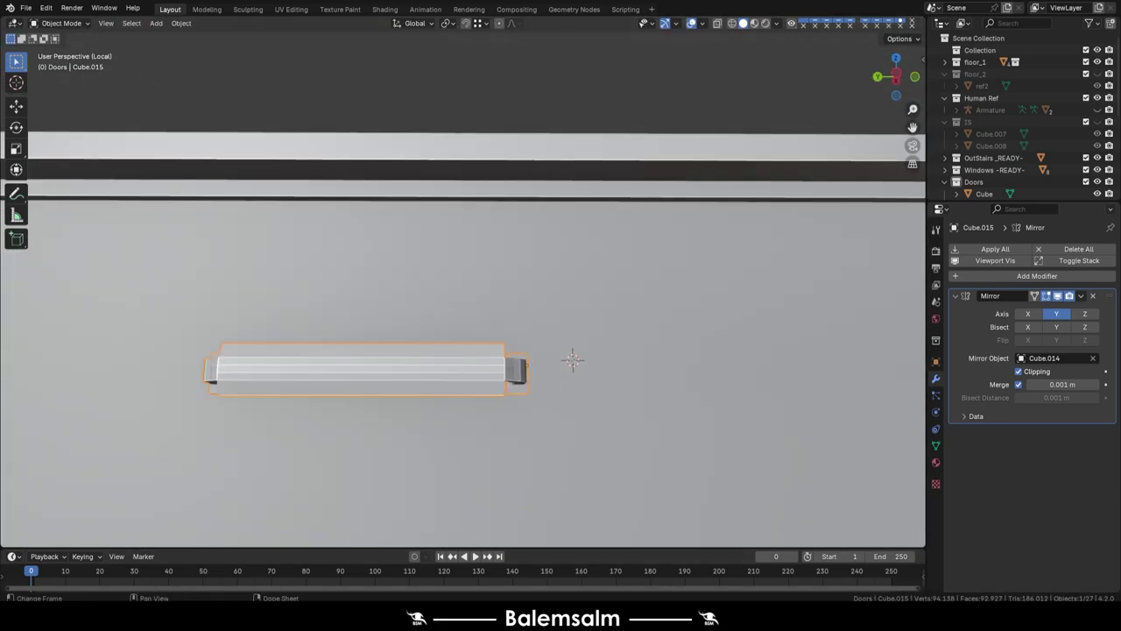
# - Save the blend file and select the nightstand body to check its material
pyautogui.scroll(-5, 573, 359)
pyautogui.press('`')
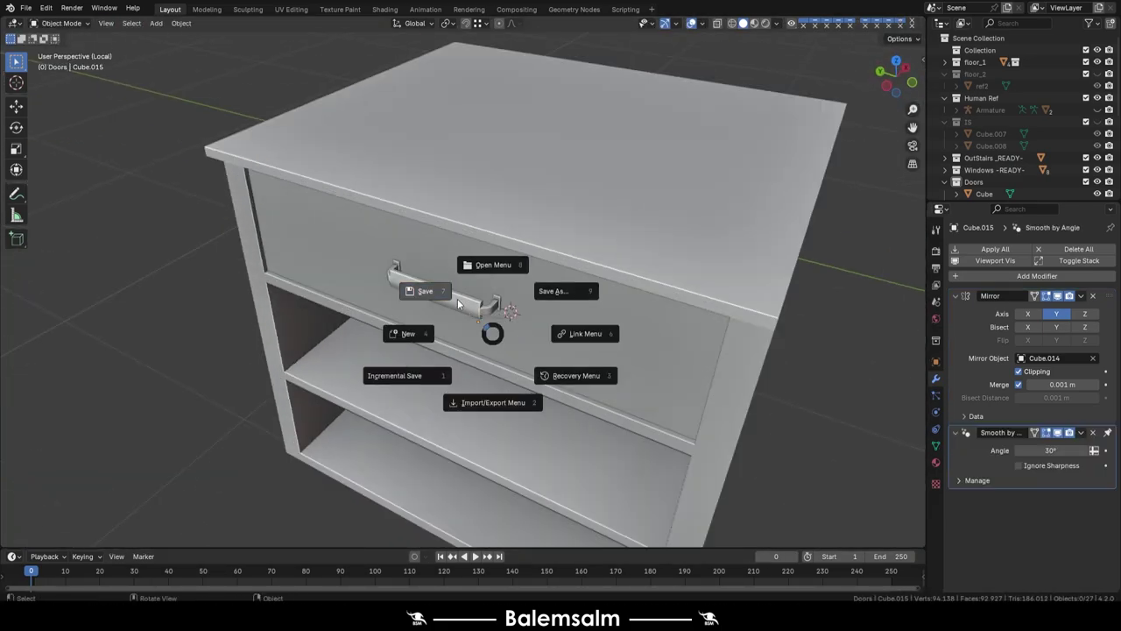
pyautogui.moveTo(457, 299); pyautogui.dragTo(591, 314, button='middle')
pyautogui.click(591, 313)
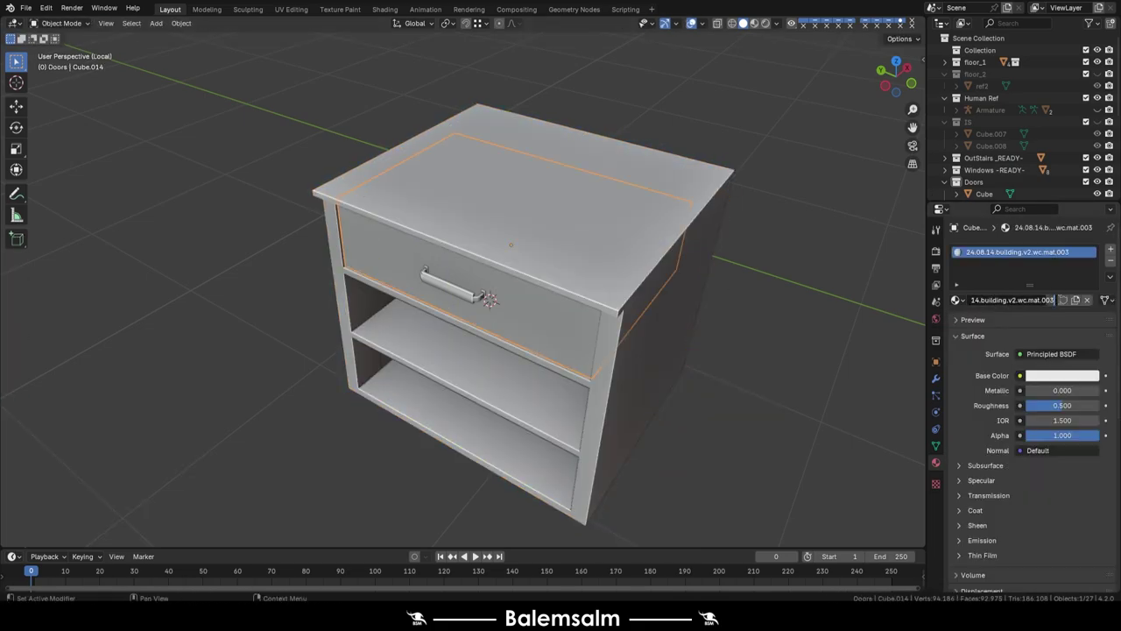
# - Confirm the new name for the cabinet material
pyautogui.press('Return')
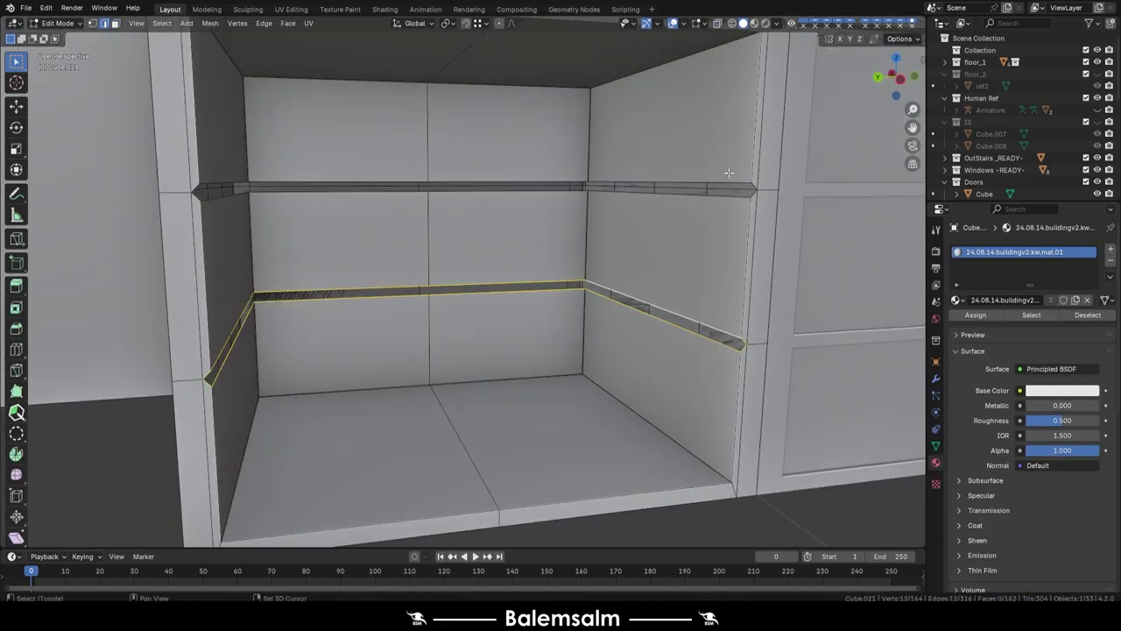
# - In vertex select mode, select a single vertex at the shelf end
pyautogui.press('1')
pyautogui.click(750, 361)
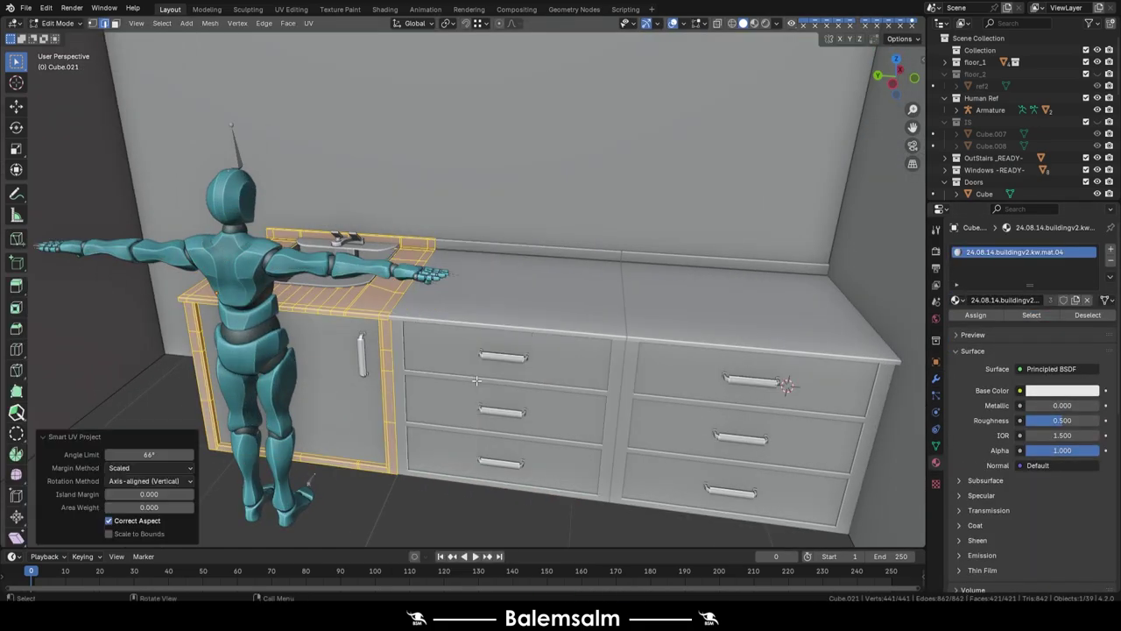
# - In Object Mode, select the sink cabinet handle and cabinet mesh, then view the kitchen from above
pyautogui.press('Tab')
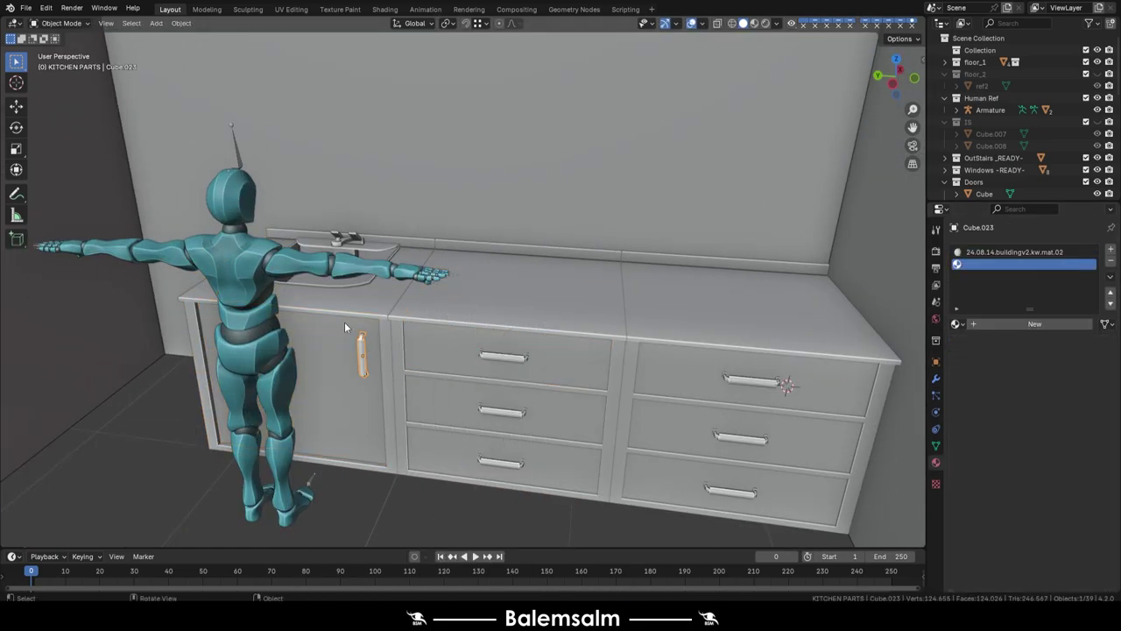
pyautogui.click(361, 350)
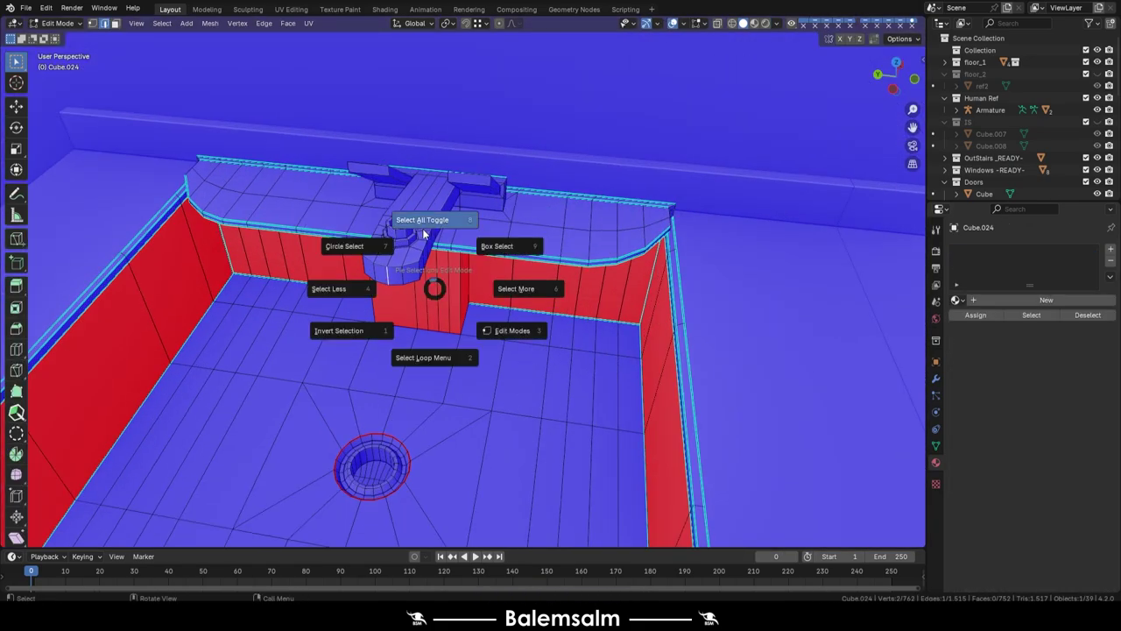
pyautogui.click(422, 223)
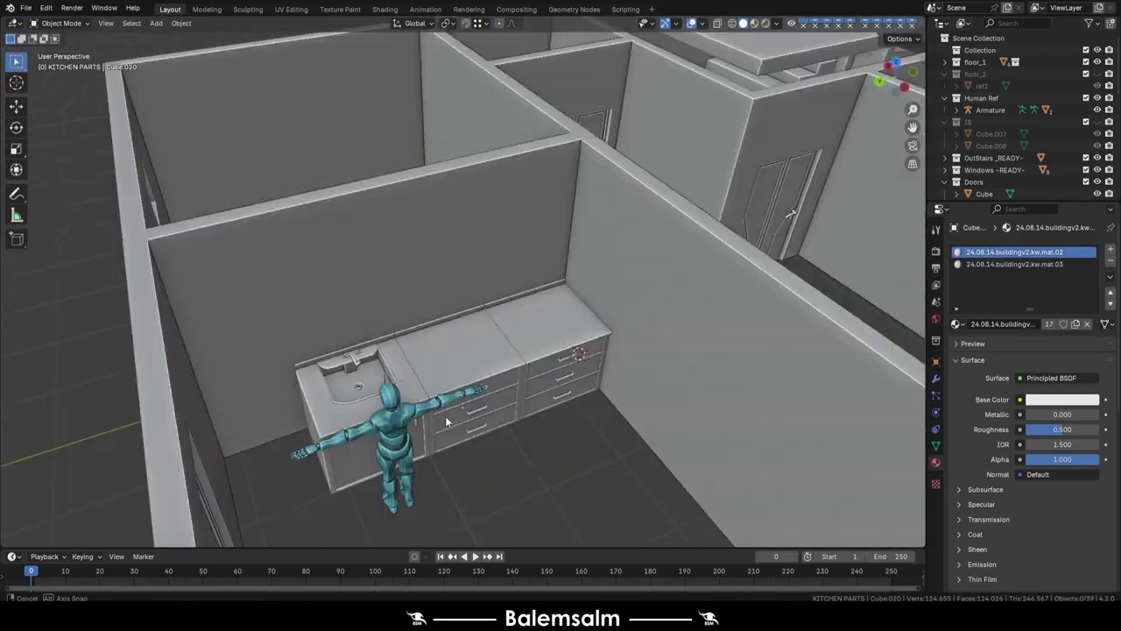
pyautogui.moveTo(534, 238); pyautogui.dragTo(368, 408, button='middle')
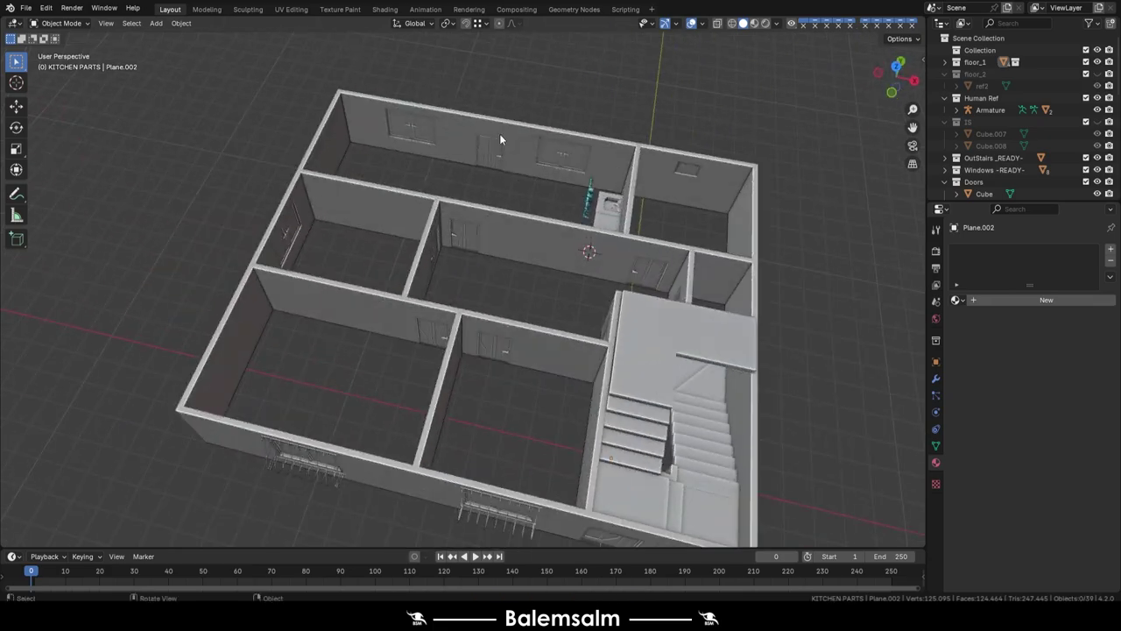
# - Zoom in on the kitchen and add a new cube for the corner cabinet
pyautogui.moveTo(499, 134)
pyautogui.mouseDown(button='middle')
pyautogui.moveTo(567, 190)
pyautogui.moveTo(694, 232)
pyautogui.moveTo(526, 307)
pyautogui.moveTo(541, 276)
pyautogui.mouseUp(button='middle')
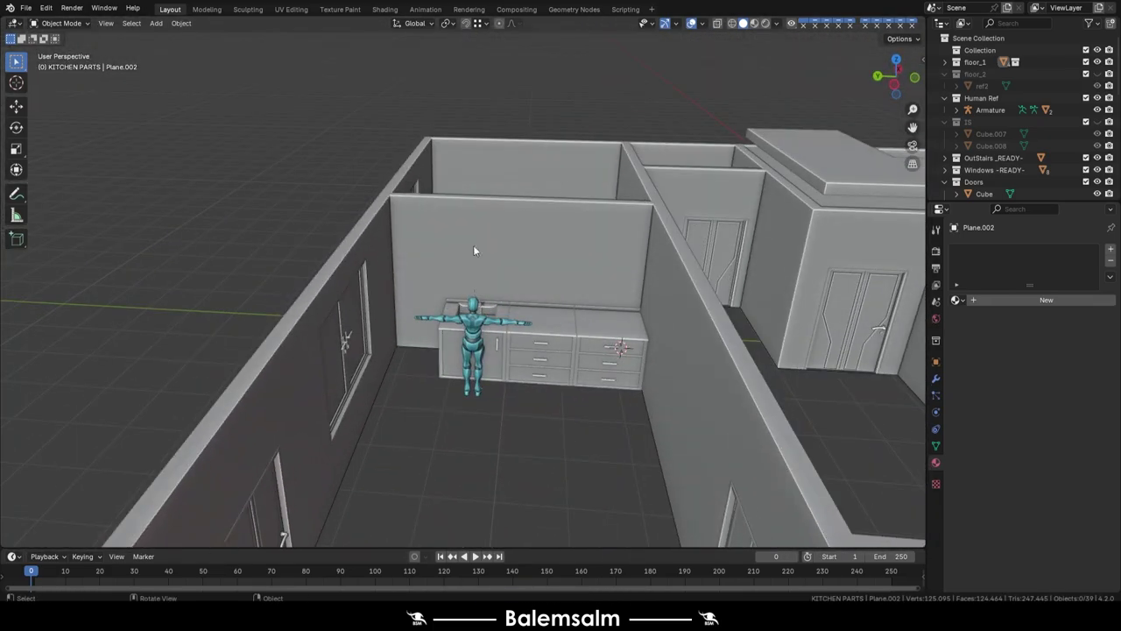
pyautogui.hotkey('shift', 'a')
pyautogui.click(538, 253)
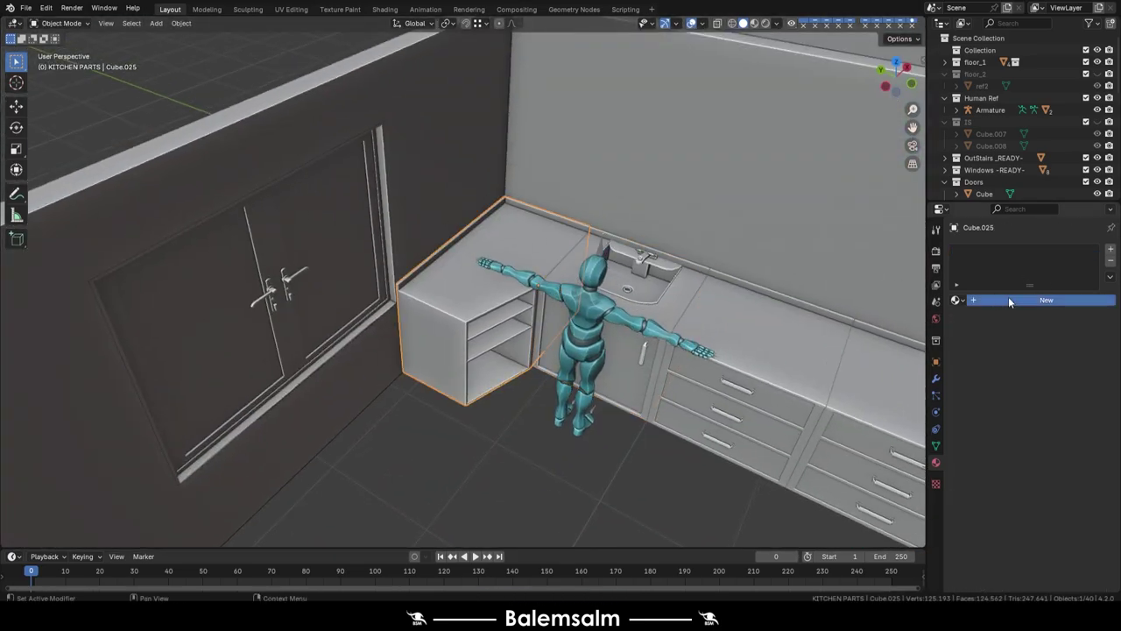
# - Create a new material for the corner cabinet, then zoom out from the kitchen
pyautogui.click(1009, 301)
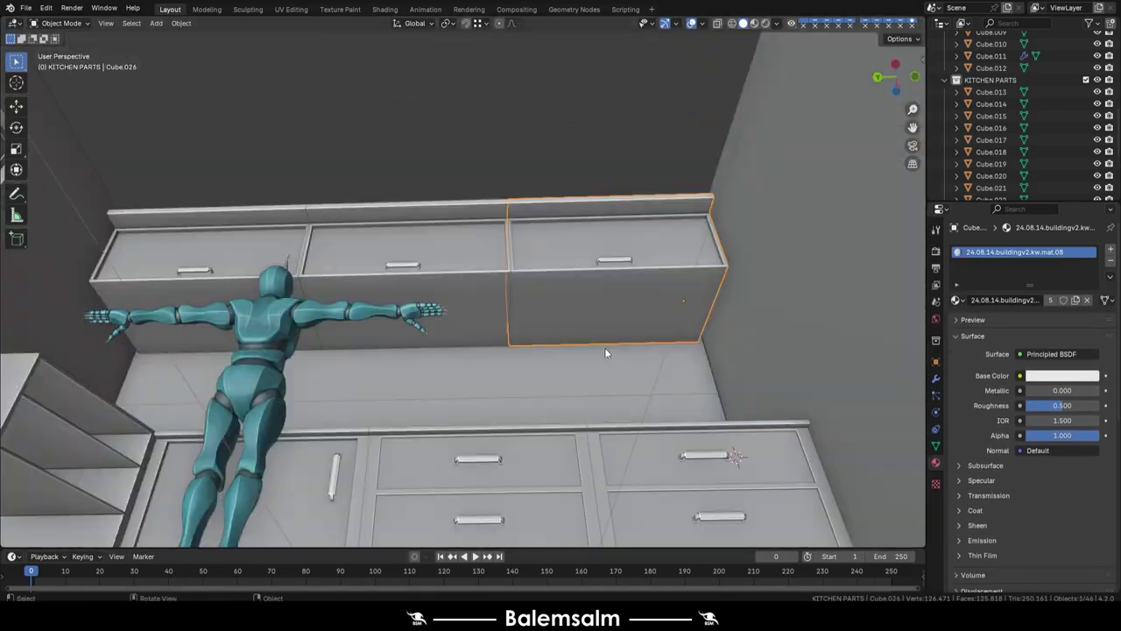
pyautogui.scroll(-10, 604, 347)
# - Isolate Plane.002 and enter Edit Mode on the wall mesh
pyautogui.click(410, 302)
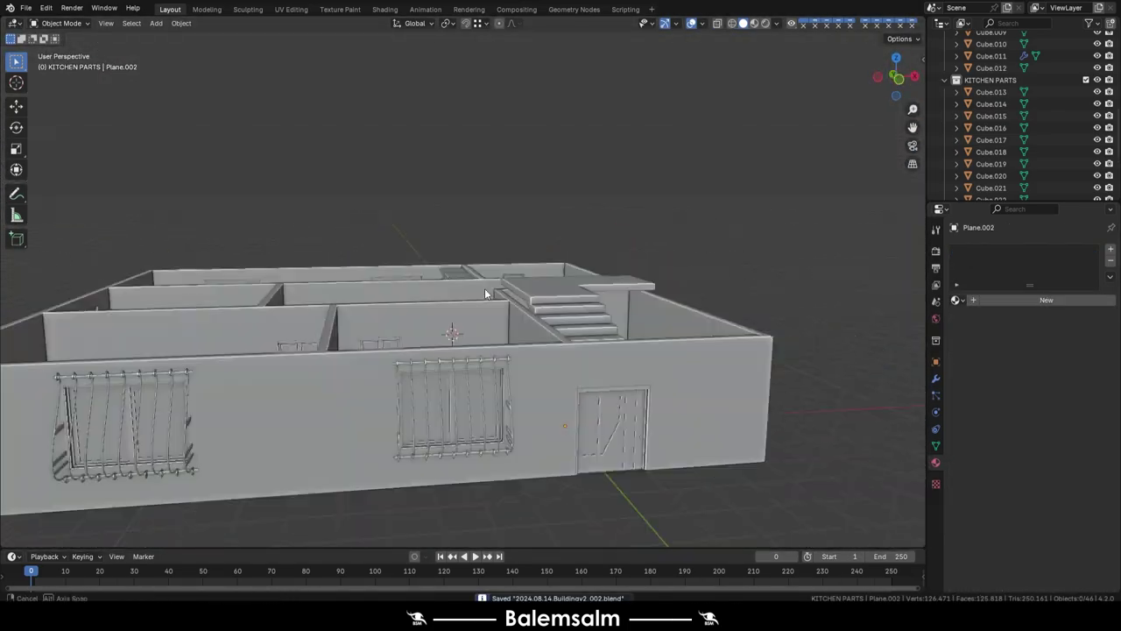
pyautogui.moveTo(410, 302); pyautogui.dragTo(543, 261, button='middle')
pyautogui.press('KP_Divide')
pyautogui.press('Tab')
pyautogui.scroll(4, 508, 403)
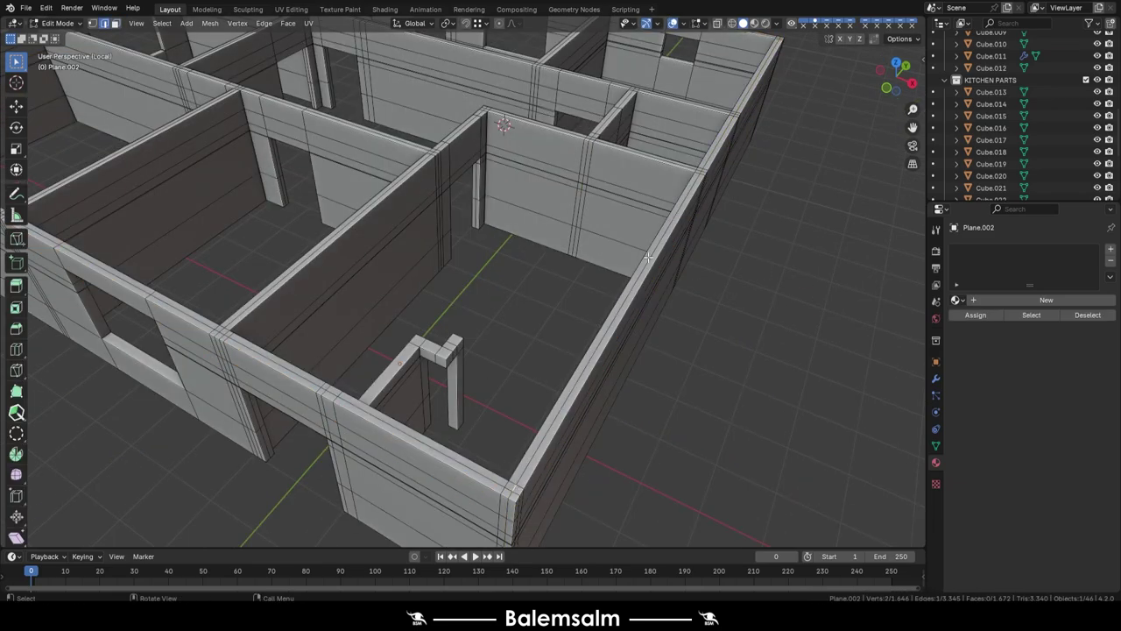
# - Select a wall-top edge and mark it as a UV seam
pyautogui.keyDown('ctrl'); pyautogui.click(648, 255); pyautogui.keyUp('ctrl')
pyautogui.moveTo(648, 255); pyautogui.dragTo(851, 151, button='middle')
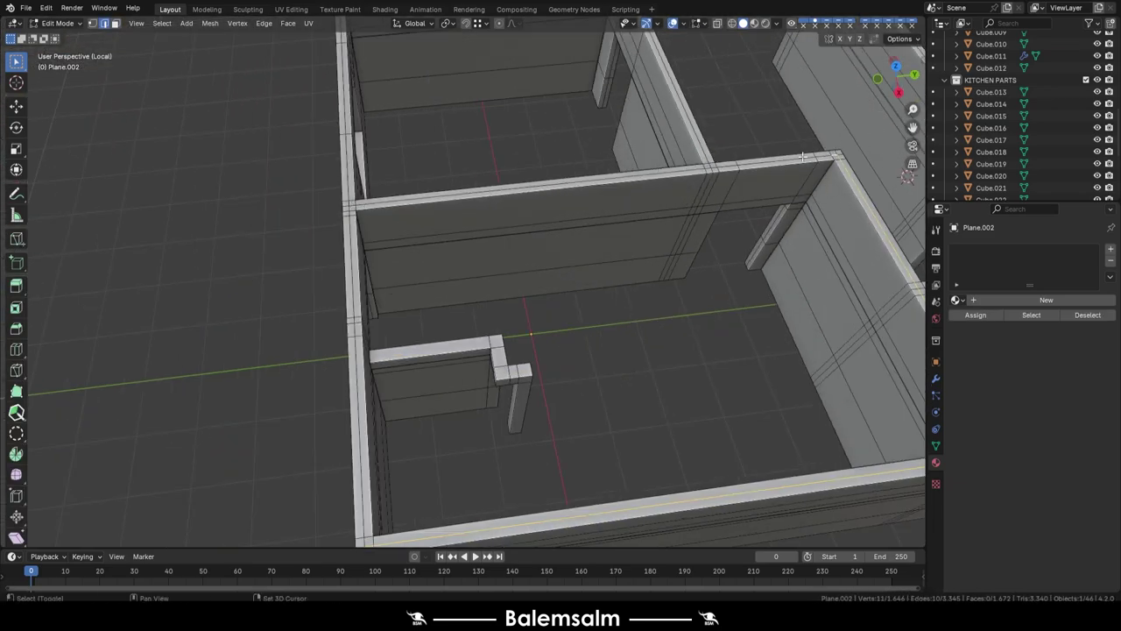
pyautogui.moveTo(358, 526)
pyautogui.mouseDown(button='middle')
pyautogui.moveTo(525, 275)
pyautogui.moveTo(668, 177)
pyautogui.mouseUp(button='middle')
pyautogui.scroll(2, 668, 178)
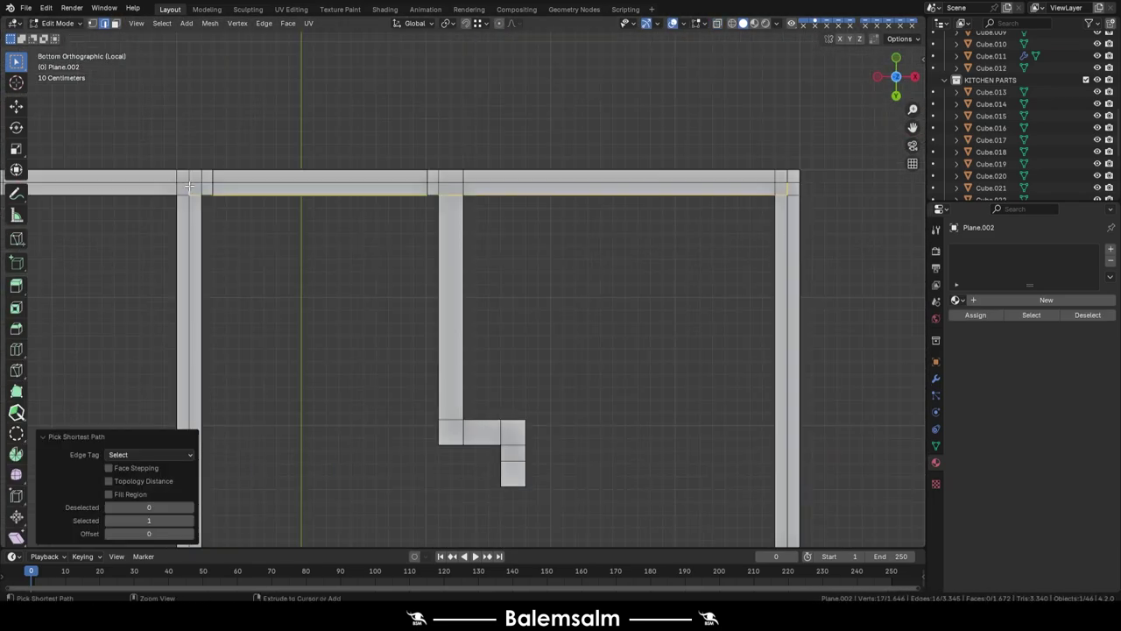
pyautogui.scroll(-2, 337, 274)
pyautogui.moveTo(599, 205)
pyautogui.mouseDown(button='middle')
pyautogui.moveTo(333, 338)
pyautogui.moveTo(404, 401)
pyautogui.mouseUp(button='middle')
pyautogui.moveTo(609, 141)
pyautogui.mouseDown(button='middle')
pyautogui.moveTo(458, 125)
pyautogui.moveTo(475, 166)
pyautogui.mouseUp(button='middle')
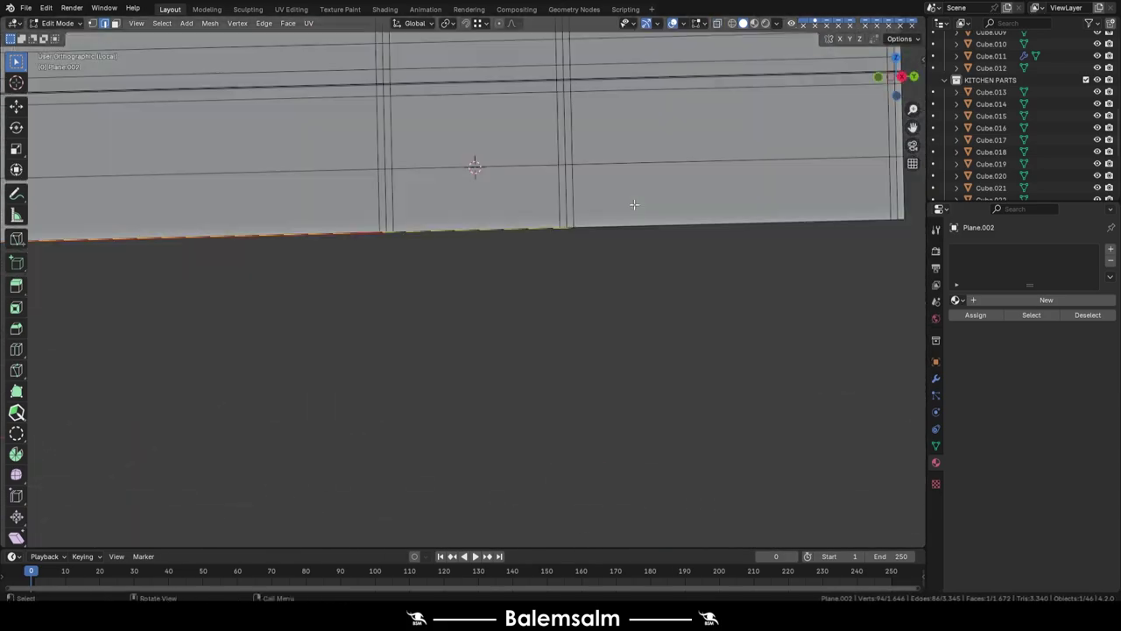
pyautogui.press('x')
pyautogui.click(656, 349)
# - Select a vertical wall edge and the edges along the horizontal wall
pyautogui.scroll(3, 656, 349)
pyautogui.keyDown('shift'); pyautogui.click(639, 468); pyautogui.keyUp('shift')
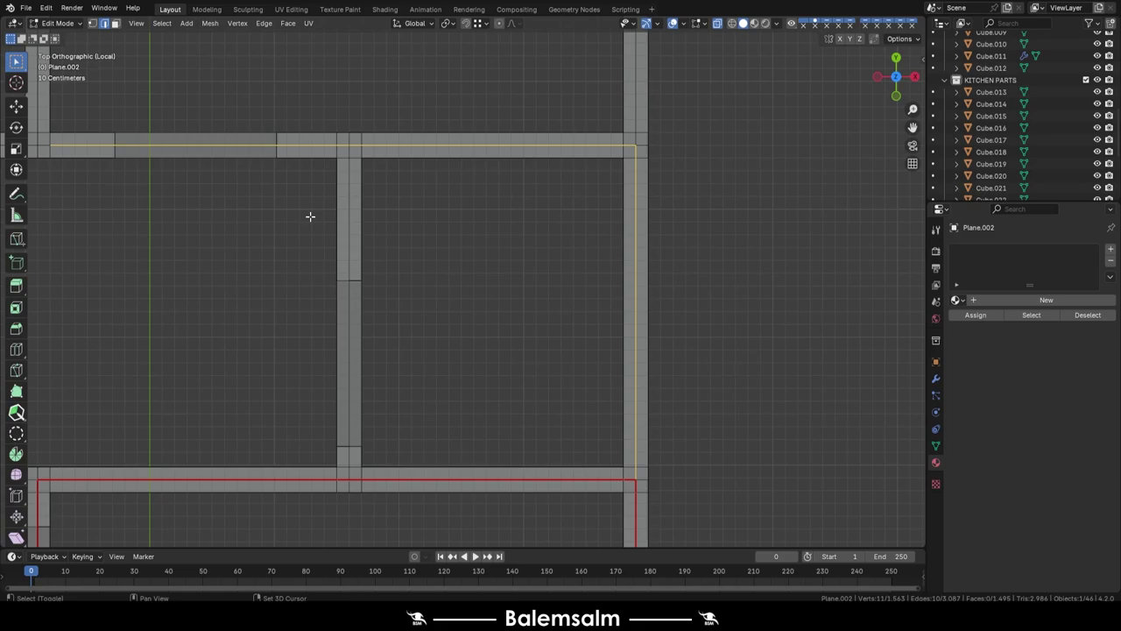
pyautogui.keyDown('shift'); pyautogui.moveTo(310, 217); pyautogui.dragTo(652, 122, button='middle'); pyautogui.keyUp('shift')
pyautogui.scroll(-2, 652, 122)
pyautogui.keyDown('shift'); pyautogui.moveTo(252, 147); pyautogui.dragTo(717, 359, button='middle'); pyautogui.keyUp('shift')
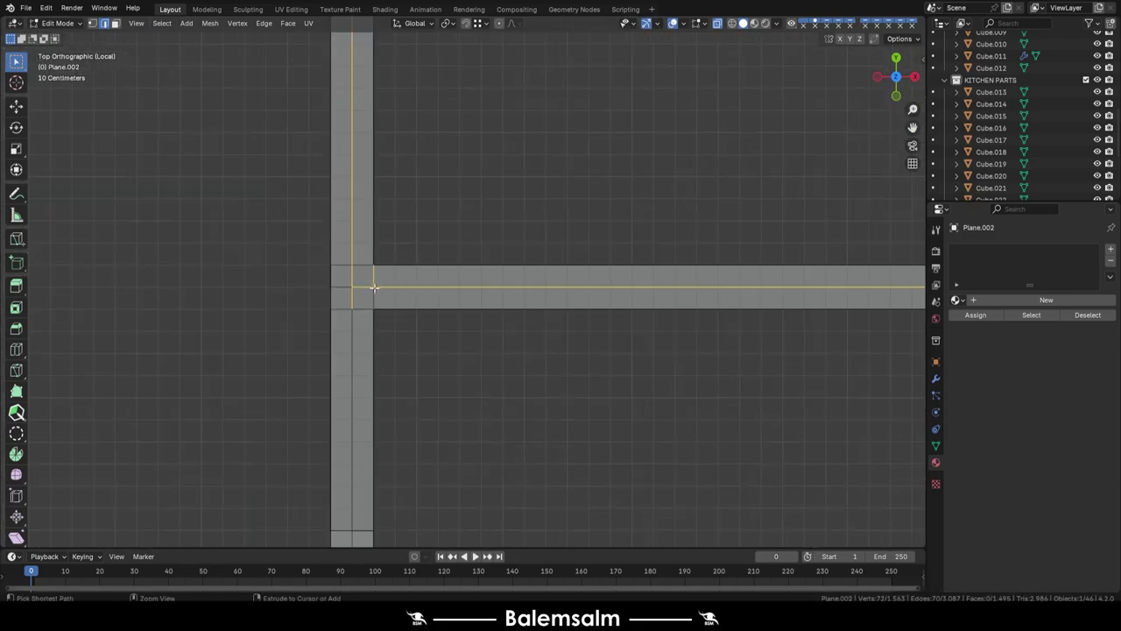
pyautogui.scroll(-5, 374, 287)
pyautogui.keyDown('shift'); pyautogui.moveTo(374, 288); pyautogui.dragTo(526, 394, button='middle'); pyautogui.keyUp('shift')
pyautogui.moveTo(252, 389); pyautogui.dragTo(891, 400)
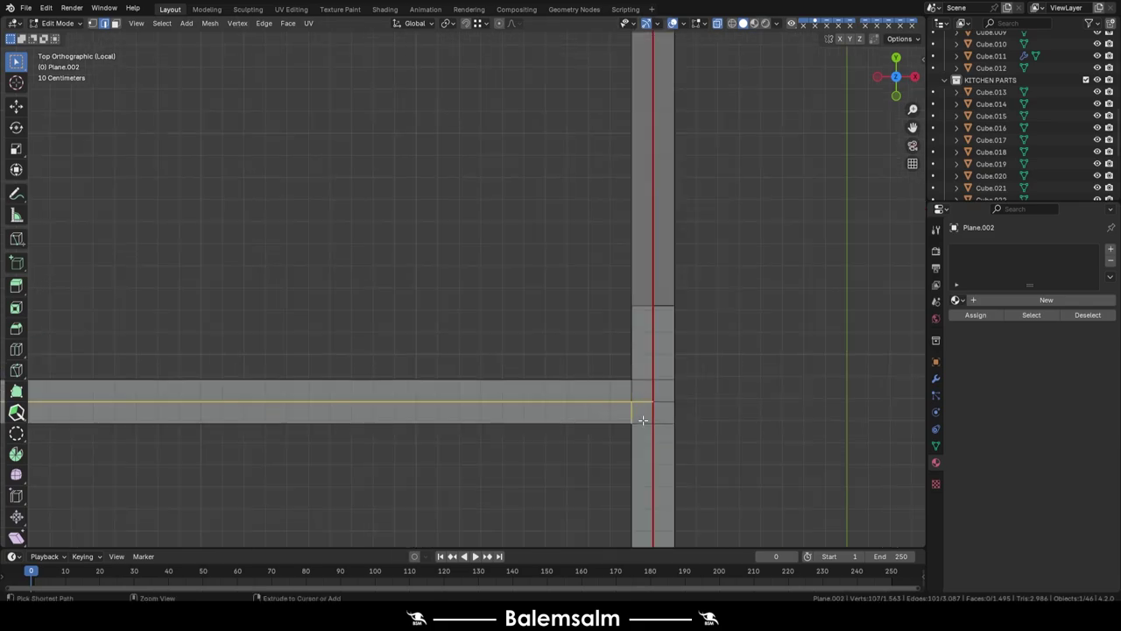
# - Add the vertical wall's centre edge to the selection and frame the whole floor plan
pyautogui.keyDown('ctrl'); pyautogui.click(643, 420); pyautogui.keyUp('ctrl')
pyautogui.scroll(-3, 642, 421)
pyautogui.keyDown('shift'); pyautogui.moveTo(643, 420); pyautogui.dragTo(447, 376, button='middle'); pyautogui.keyUp('shift')
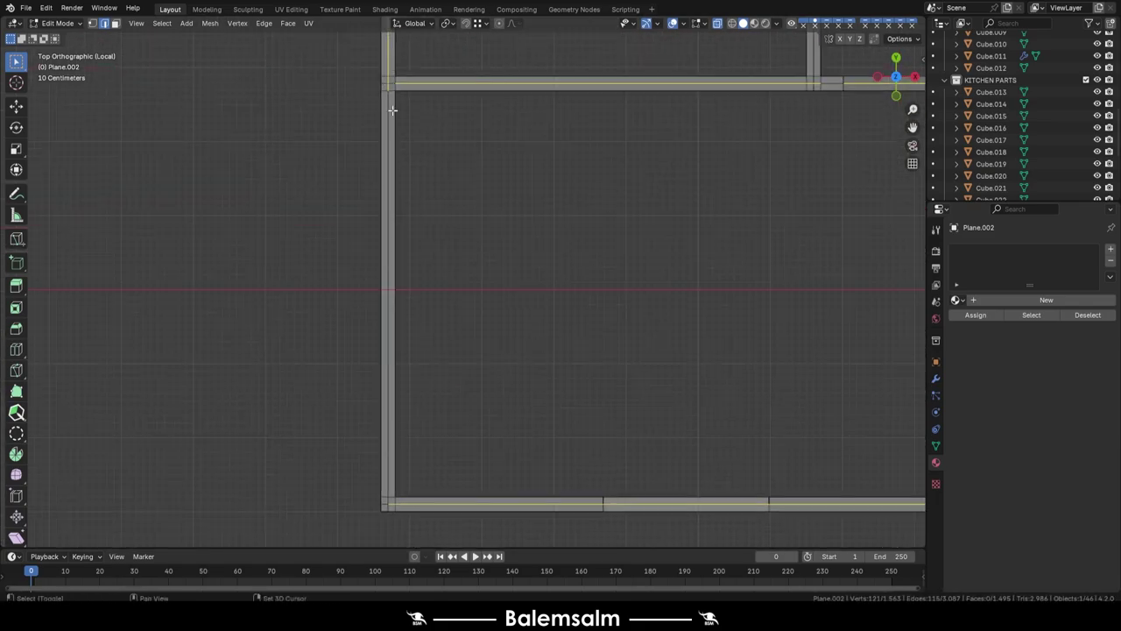
pyautogui.keyDown('shift'); pyautogui.click(392, 109); pyautogui.keyUp('shift')
pyautogui.scroll(4, 393, 110)
pyautogui.scroll(-4, 505, 290)
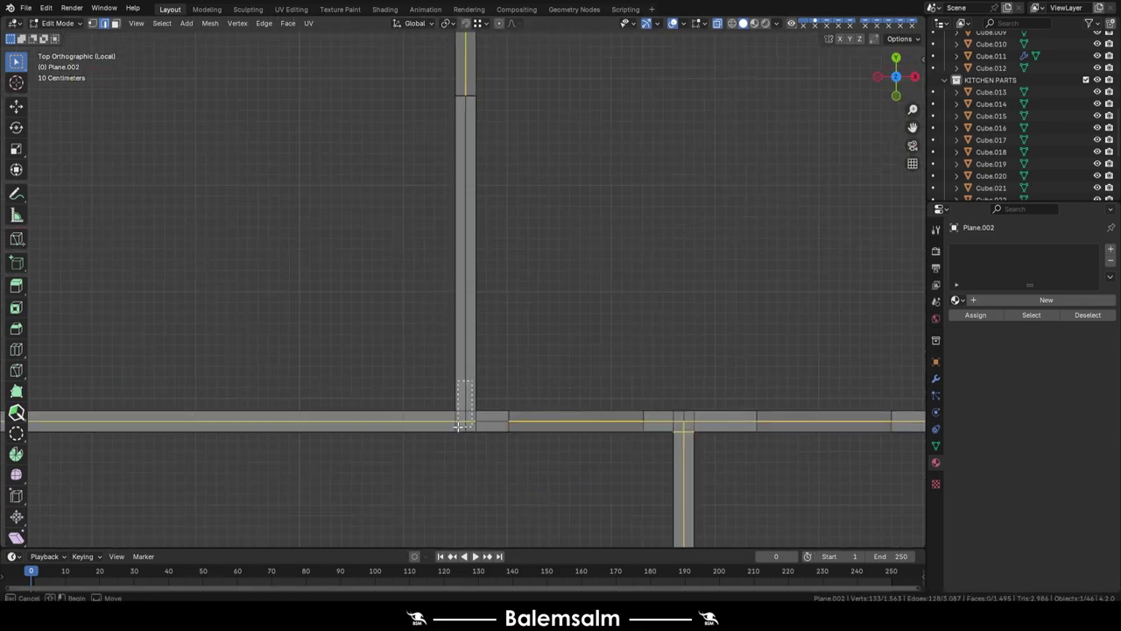
pyautogui.press('Home')
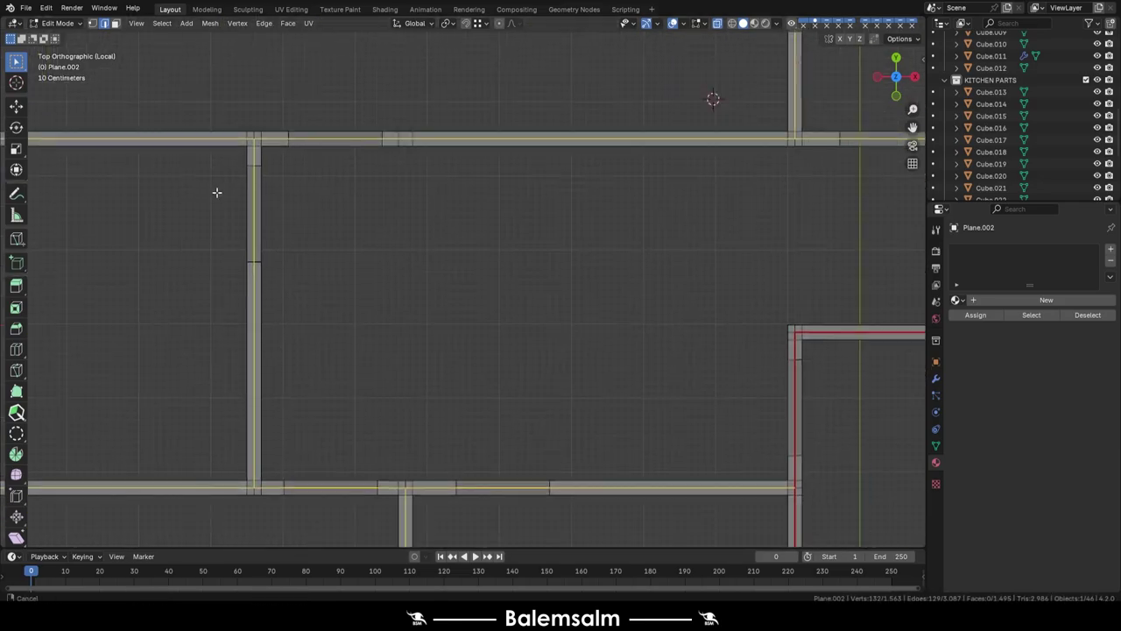
pyautogui.moveTo(529, 314)
pyautogui.mouseDown(button='middle')
pyautogui.moveTo(438, 320)
pyautogui.moveTo(405, 243)
pyautogui.mouseUp(button='middle')
# - Select all wall faces linked to a wall-top face, delimited by UV islands
pyautogui.press('a')
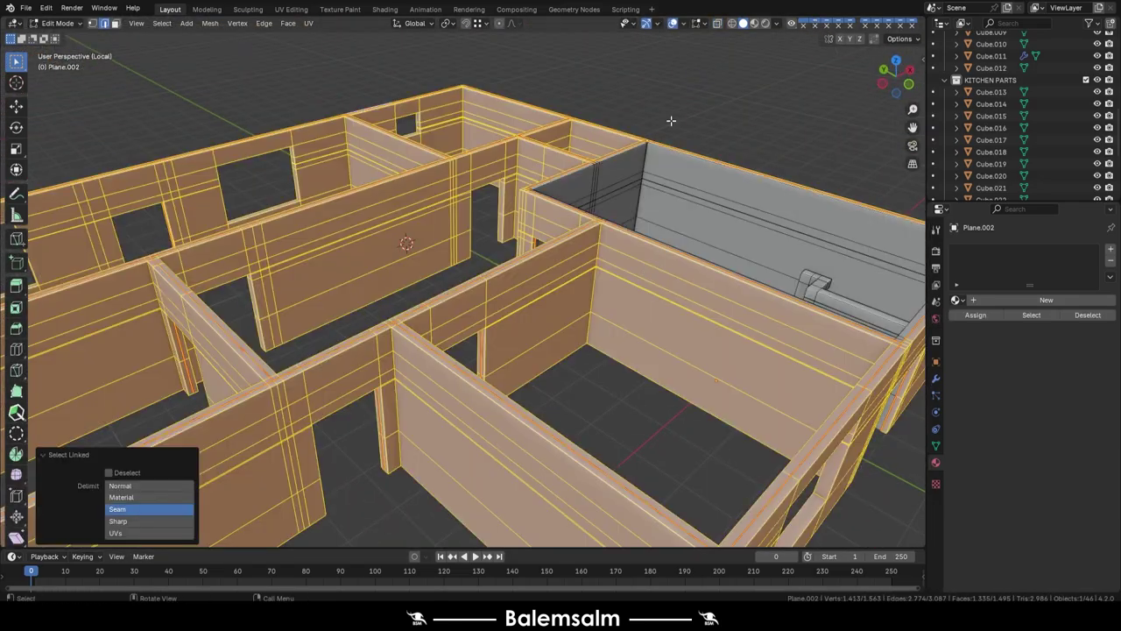
pyautogui.hotkey('alt', 'a')
pyautogui.moveTo(670, 117)
pyautogui.mouseDown(button='middle')
pyautogui.moveTo(578, 364)
pyautogui.moveTo(621, 167)
pyautogui.moveTo(640, 183)
pyautogui.moveTo(575, 376)
pyautogui.moveTo(569, 262)
pyautogui.moveTo(633, 237)
pyautogui.moveTo(525, 306)
pyautogui.mouseUp(button='middle')
pyautogui.scroll(5, 569, 262)
pyautogui.click(569, 273)
pyautogui.hotkey('ctrl', 'l')
pyautogui.scroll(-5, 569, 273)
pyautogui.click(115, 532)
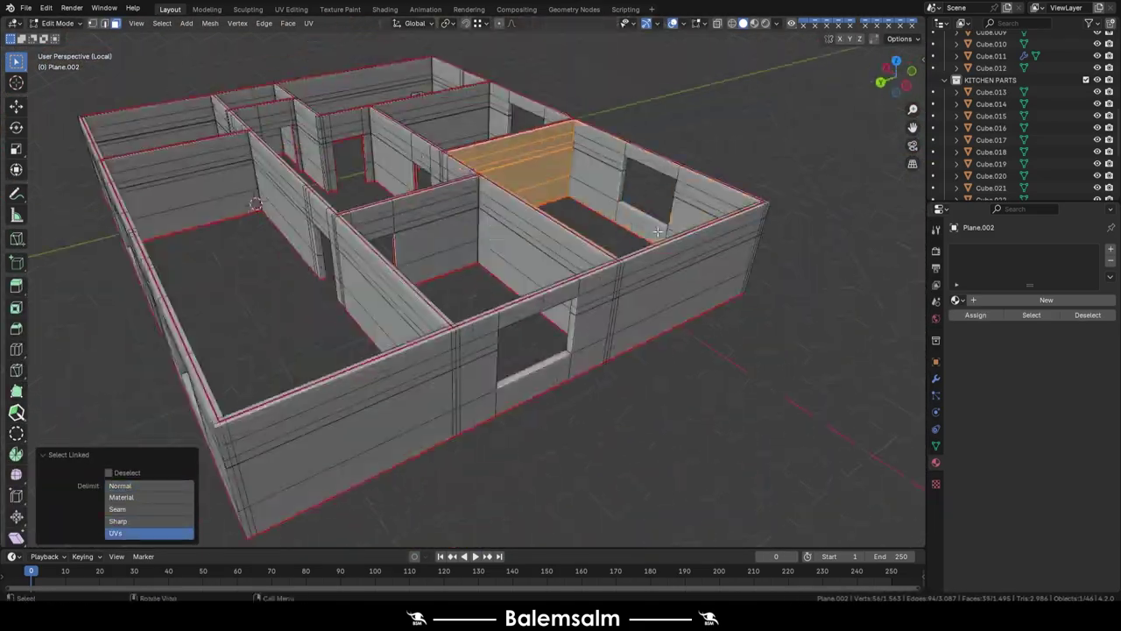
pyautogui.scroll(5, 479, 182)
pyautogui.scroll(-5, 479, 182)
# - Add a new wall material and begin naming it '2024…'
pyautogui.click(1045, 299)
pyautogui.doubleClick(1010, 299)
pyautogui.write('2024')
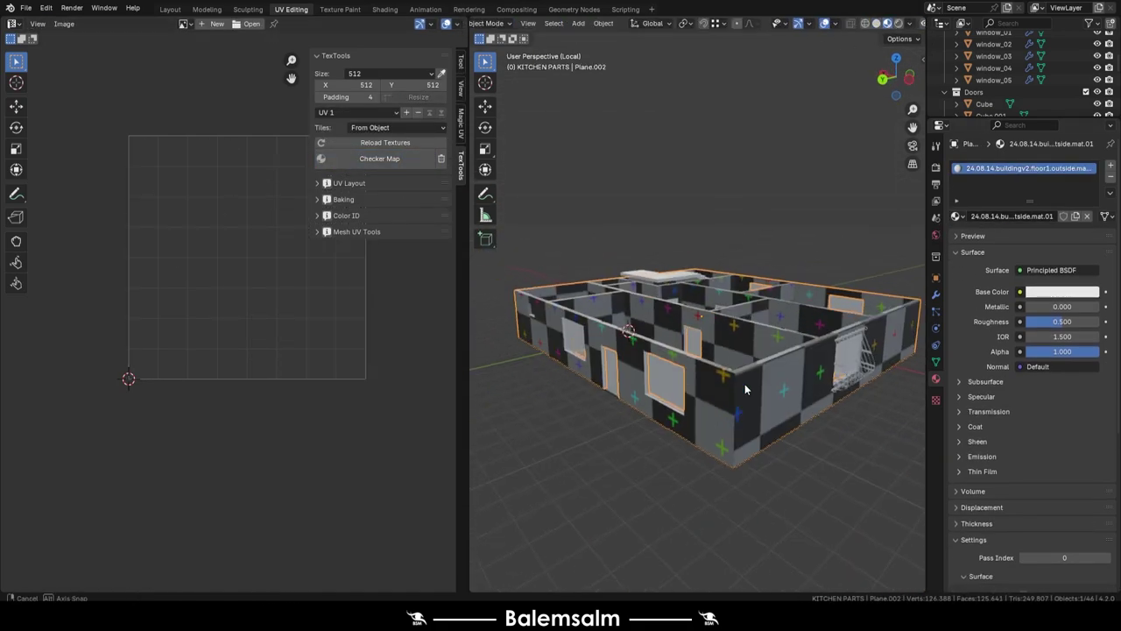
# - Scale the outer-wall UV islands and add all linked interior wall faces to the selection
pyautogui.press('Tab')
pyautogui.press('s')
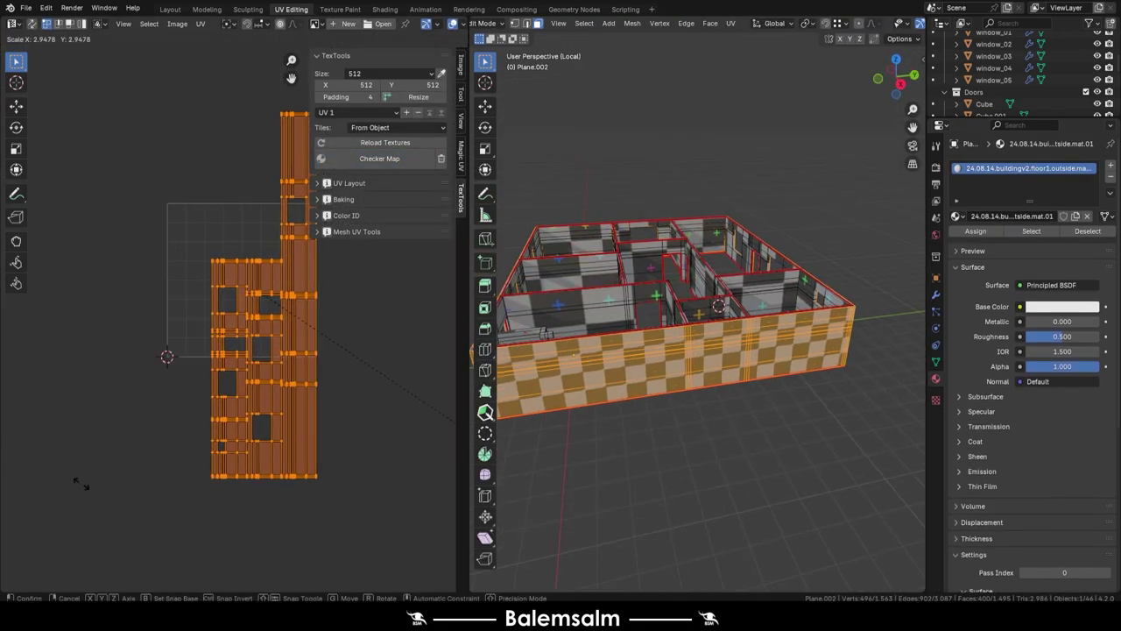
pyautogui.moveTo(621, 331); pyautogui.dragTo(621, 387, button='middle')
pyautogui.press('l')
pyautogui.press('l')
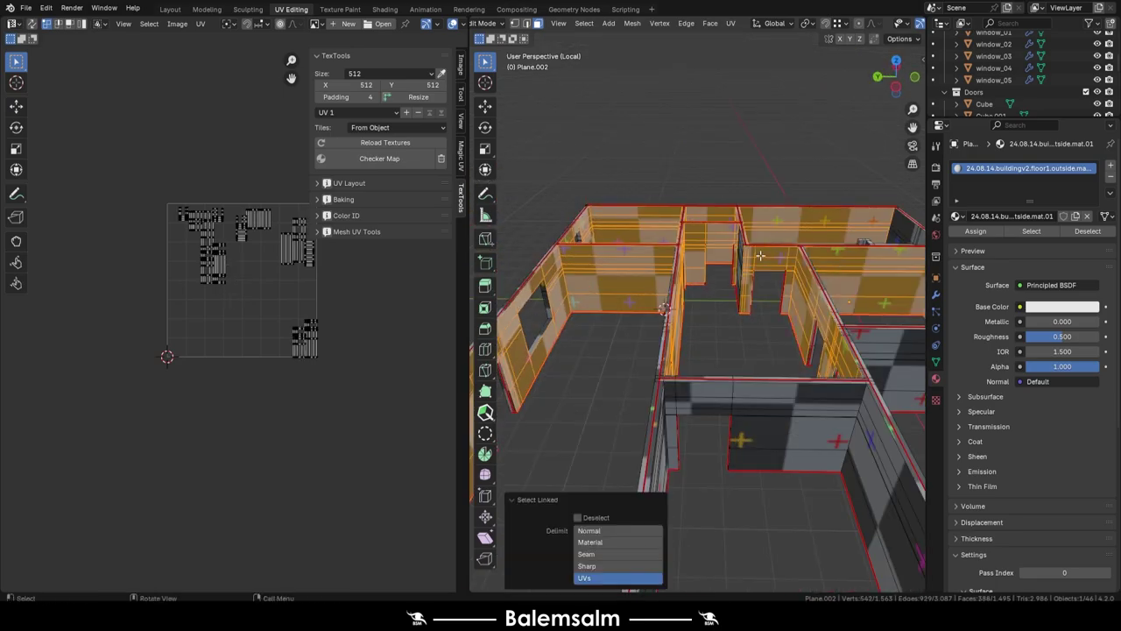
pyautogui.moveTo(738, 446)
pyautogui.mouseDown(button='middle')
pyautogui.moveTo(694, 279)
pyautogui.moveTo(772, 185)
pyautogui.mouseUp(button='middle')
pyautogui.press('l')
pyautogui.scroll(4, 529, 394)
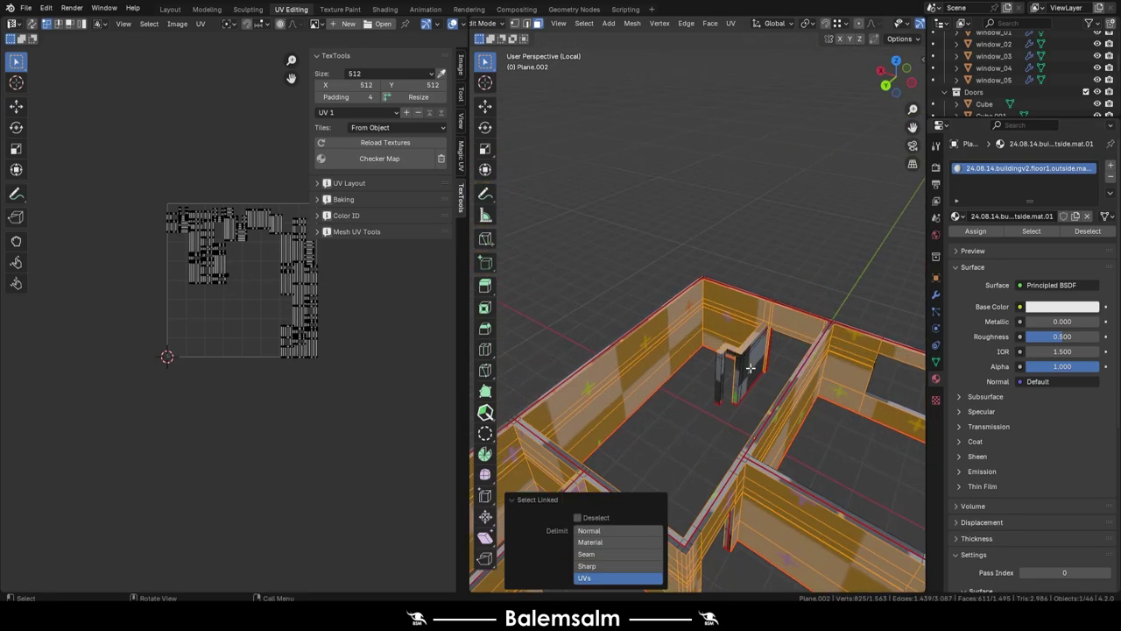
pyautogui.moveTo(529, 394)
pyautogui.mouseDown(button='middle')
pyautogui.moveTo(671, 289)
pyautogui.moveTo(613, 368)
pyautogui.mouseUp(button='middle')
pyautogui.press('l')
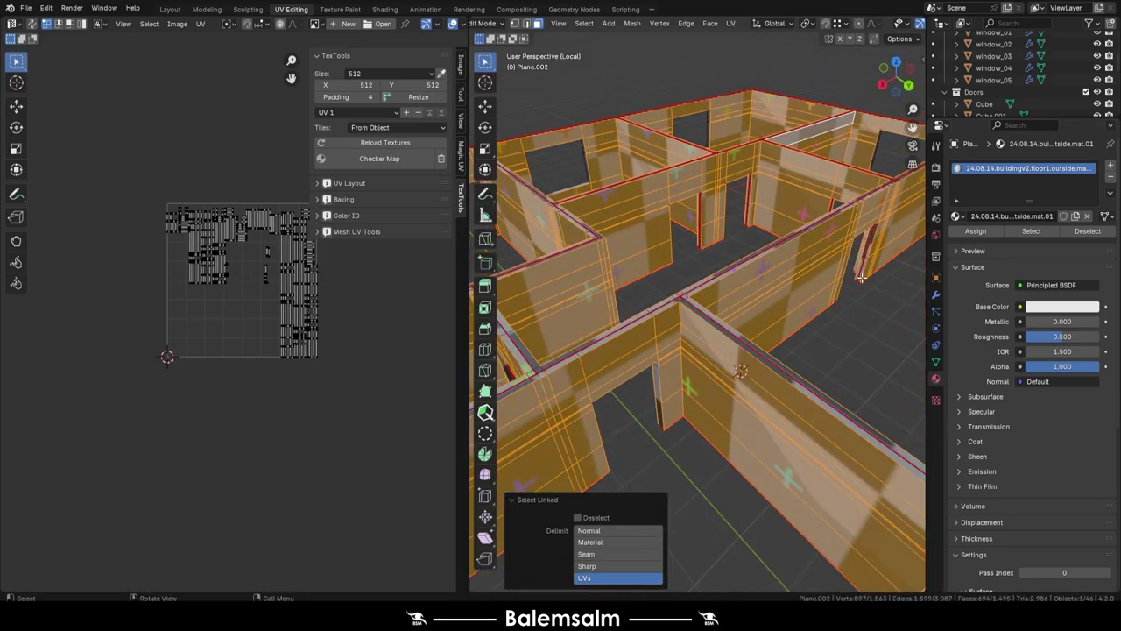
pyautogui.scroll(-2, 306, 383)
# - Pack all UV islands, save, and rescale the layout for a 4096 texture
pyautogui.press('a')
pyautogui.press('a')
pyautogui.press('q')
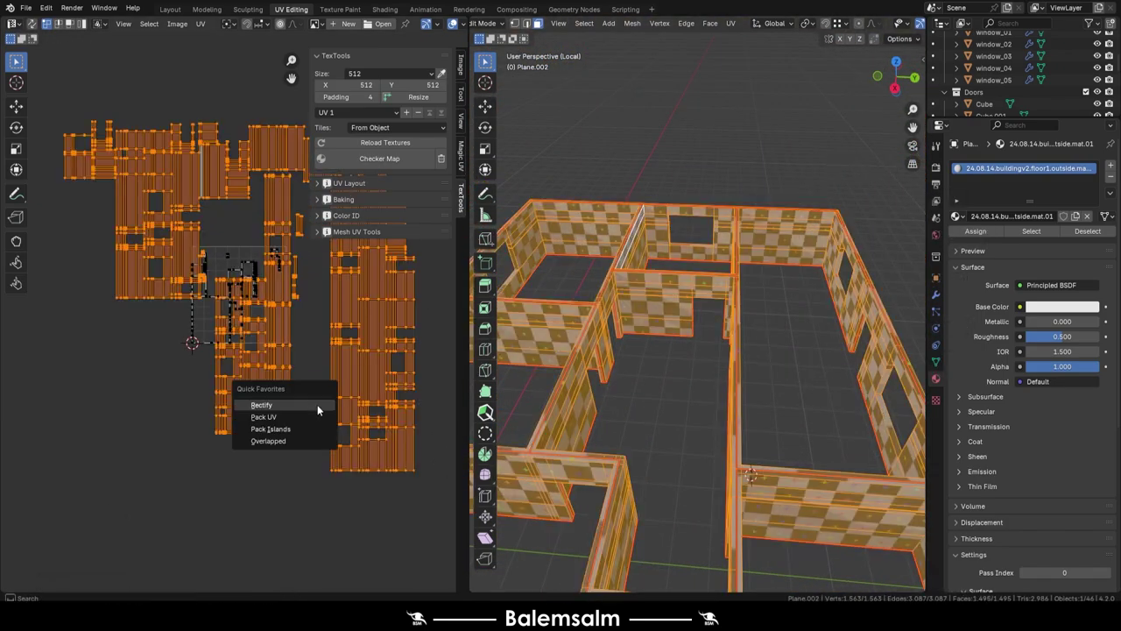
pyautogui.click(268, 419)
pyautogui.hotkey('ctrl', 's')
pyautogui.click(485, 328)
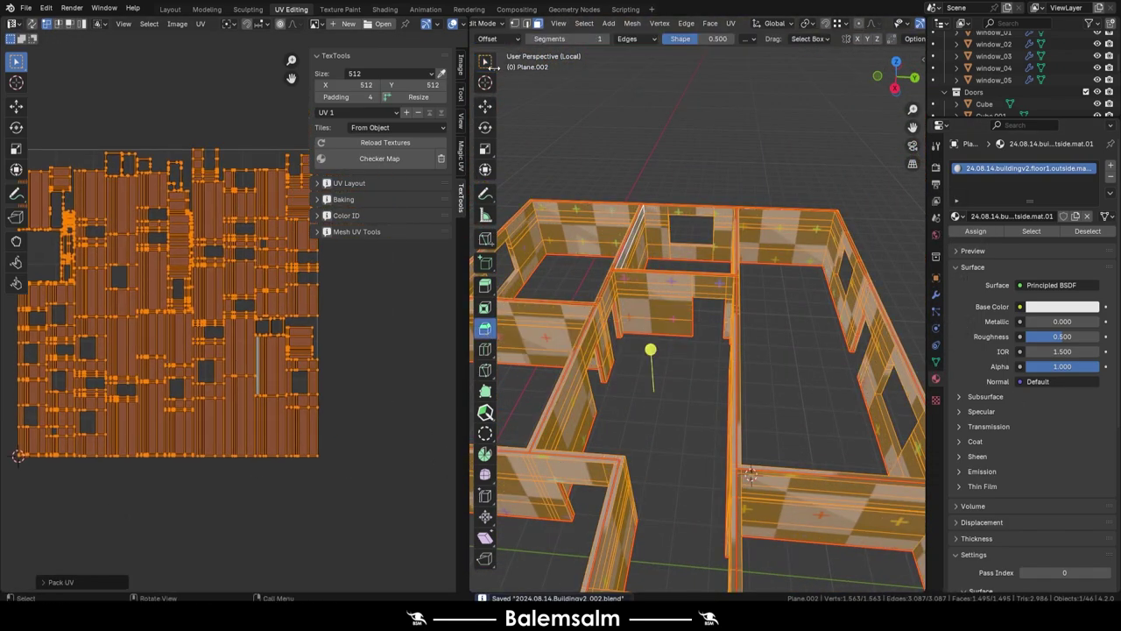
pyautogui.click(396, 97)
# - Back in Layout, rename a wall material to room4 and add another room material
pyautogui.click(170, 9)
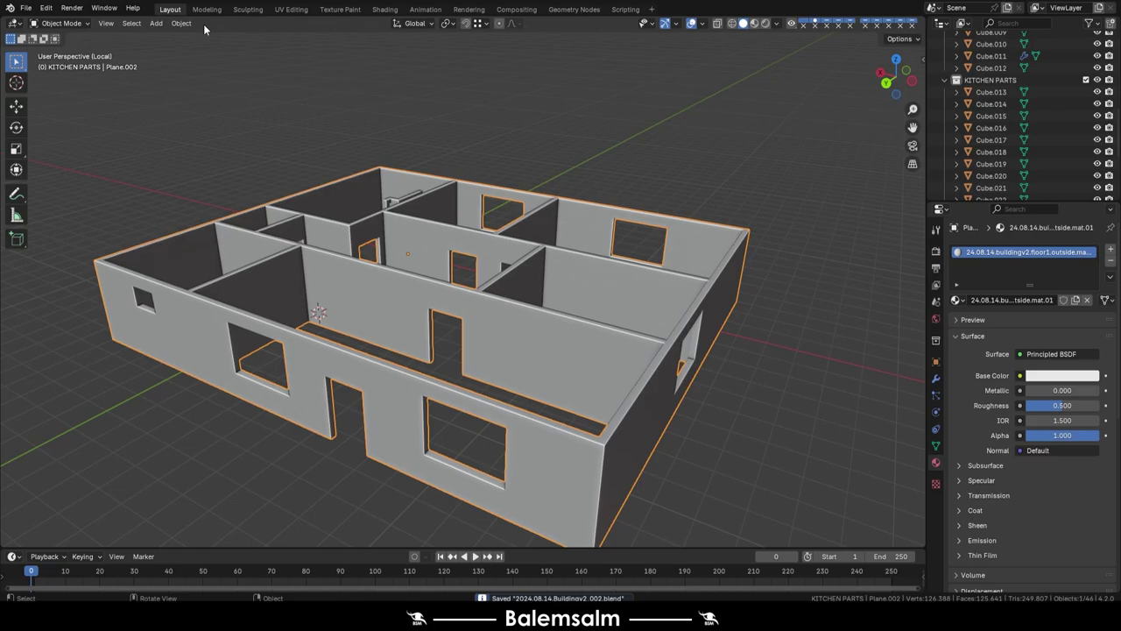
pyautogui.moveTo(513, 281); pyautogui.dragTo(377, 284, button='middle')
pyautogui.scroll(5, 415, 185)
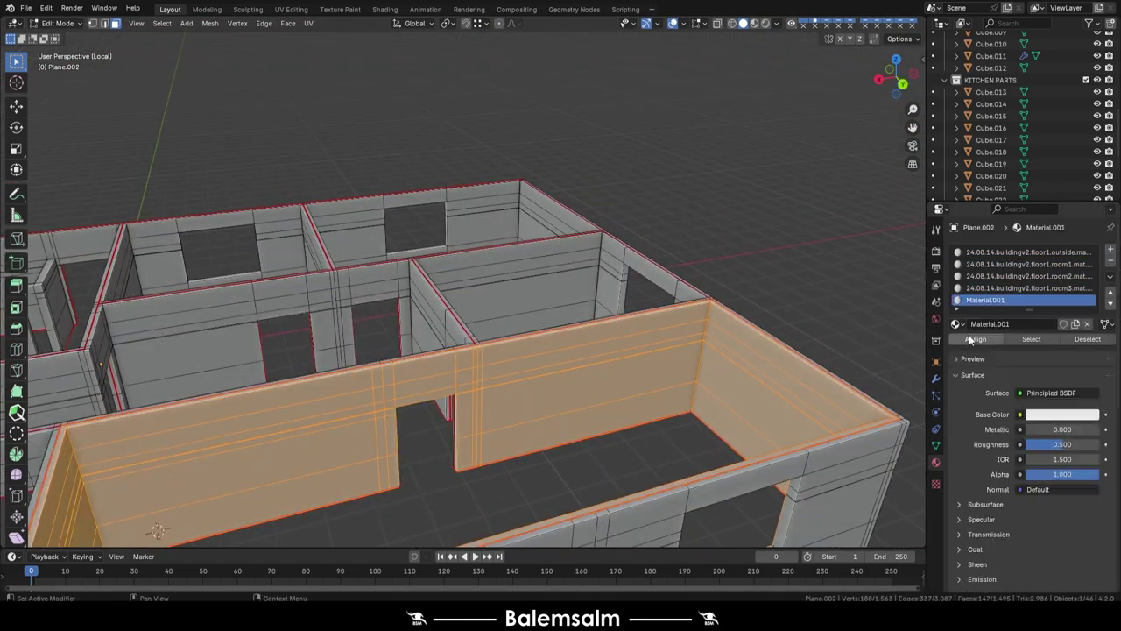
pyautogui.press('Delete')
pyautogui.write('4')
pyautogui.press('Return')
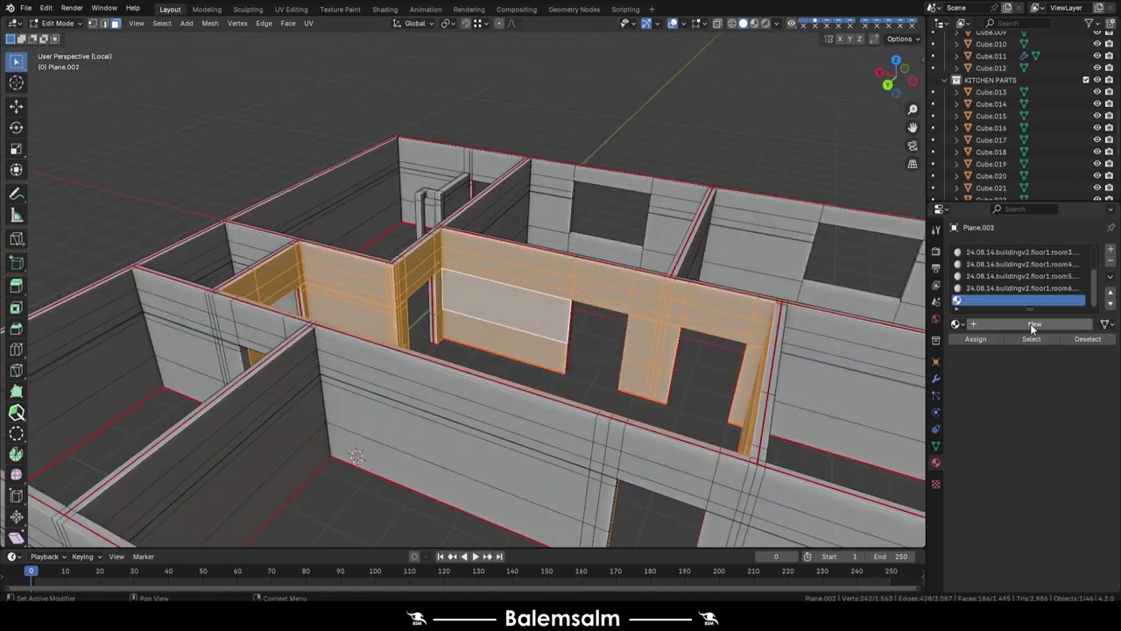
pyautogui.click(1032, 324)
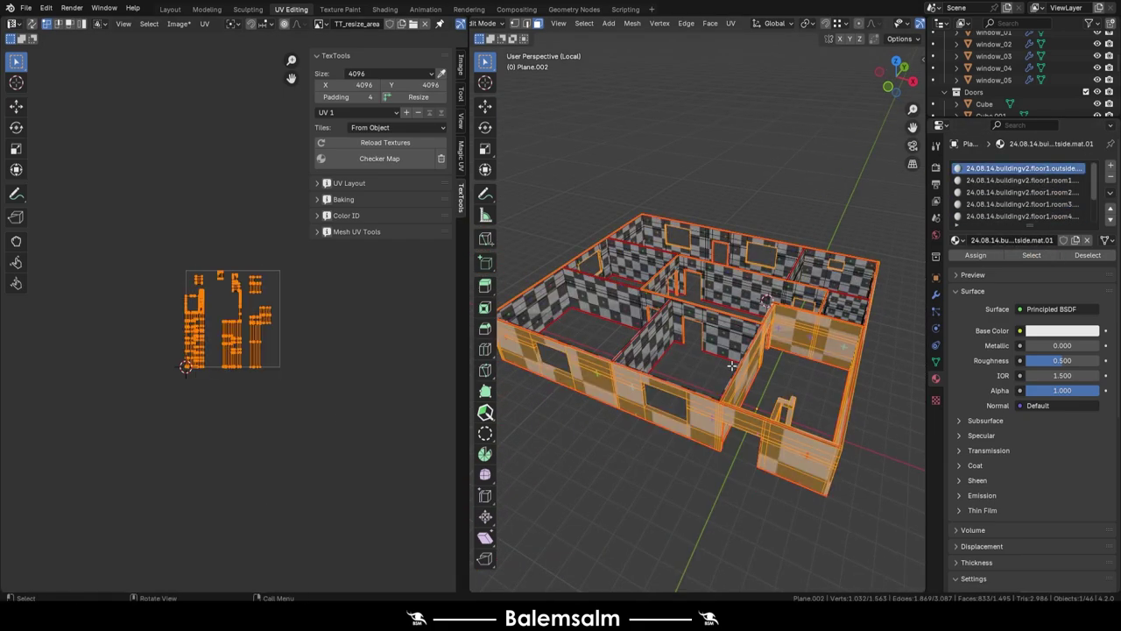
# - Select and frame the faces using the outside wall material, then return to Object Mode and save
pyautogui.press('KP_Decimal')
pyautogui.scroll(3, 1020, 193)
pyautogui.click(1020, 167)
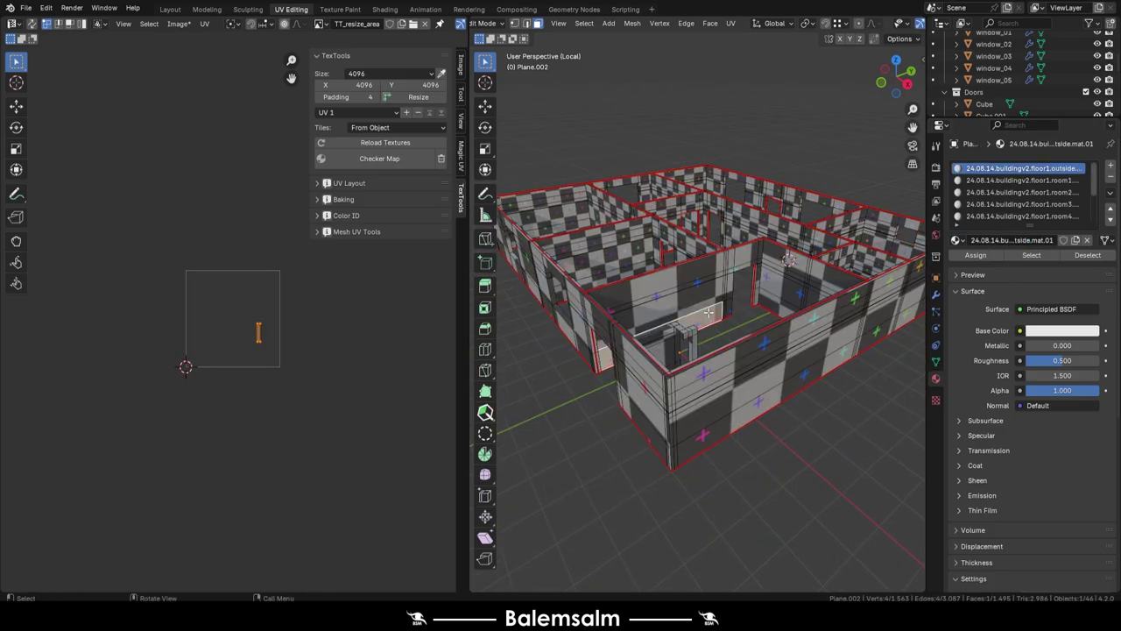
pyautogui.press('l')
pyautogui.press('KP_Decimal')
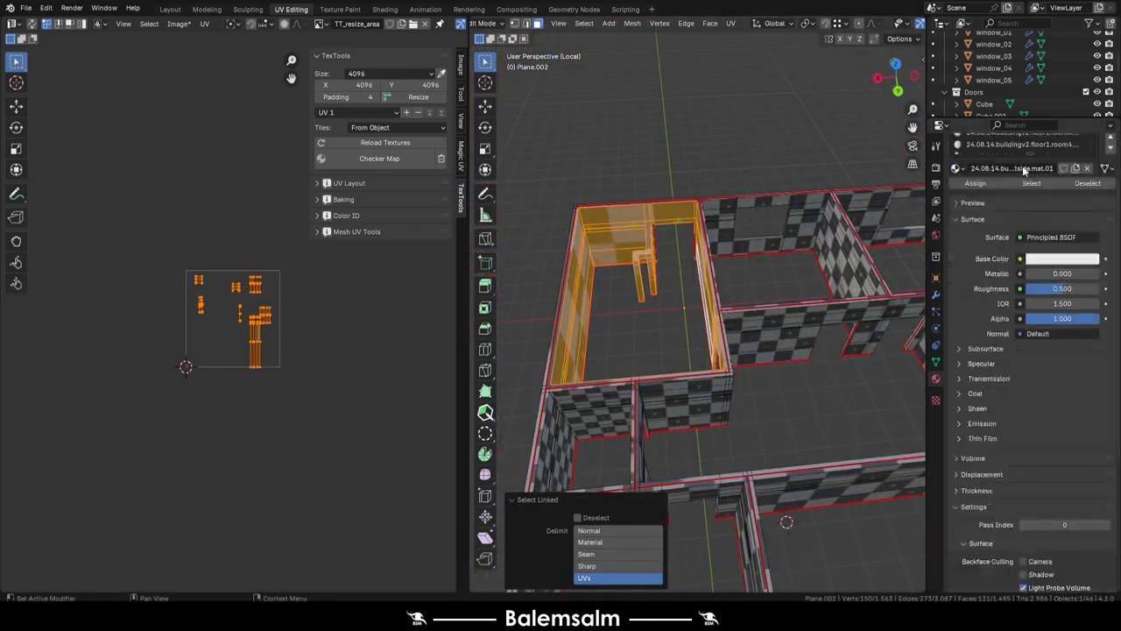
pyautogui.click(1031, 255)
pyautogui.moveTo(665, 289); pyautogui.dragTo(589, 301, button='middle')
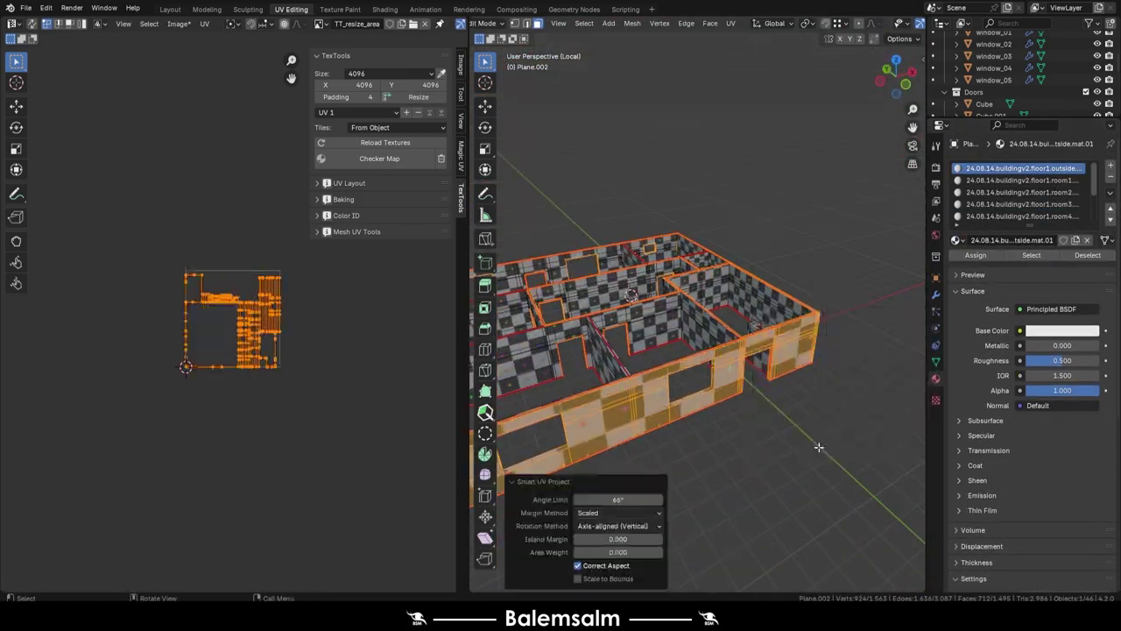
pyautogui.hotkey('alt', 'a')
pyautogui.press('l')
pyautogui.press('KP_Decimal')
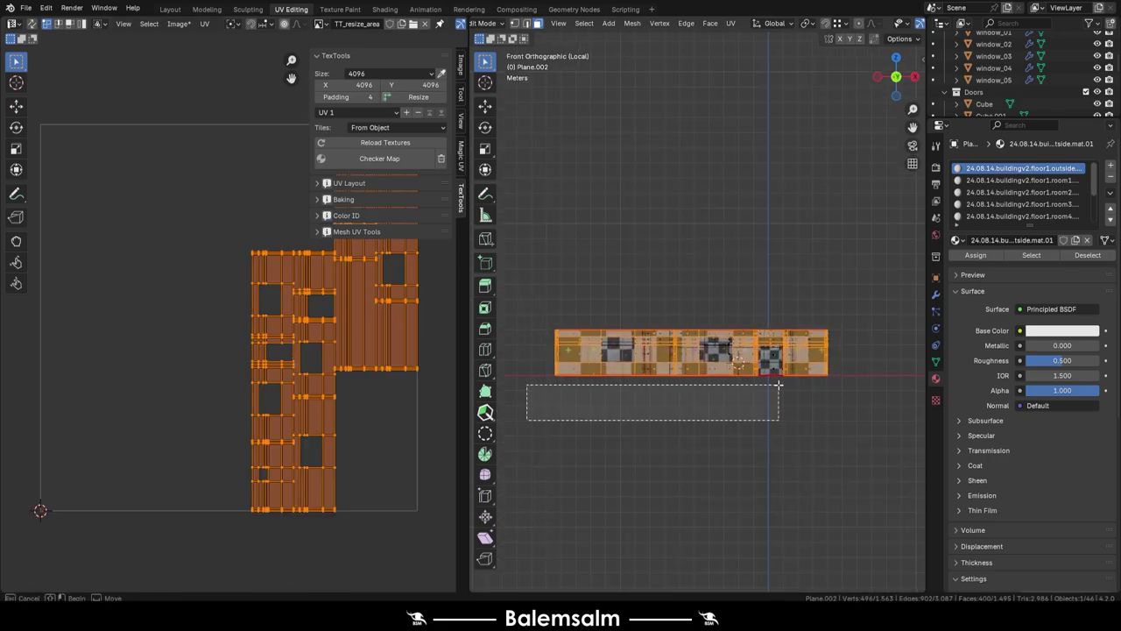
pyautogui.press('Tab')
pyautogui.hotkey('ctrl', 's')
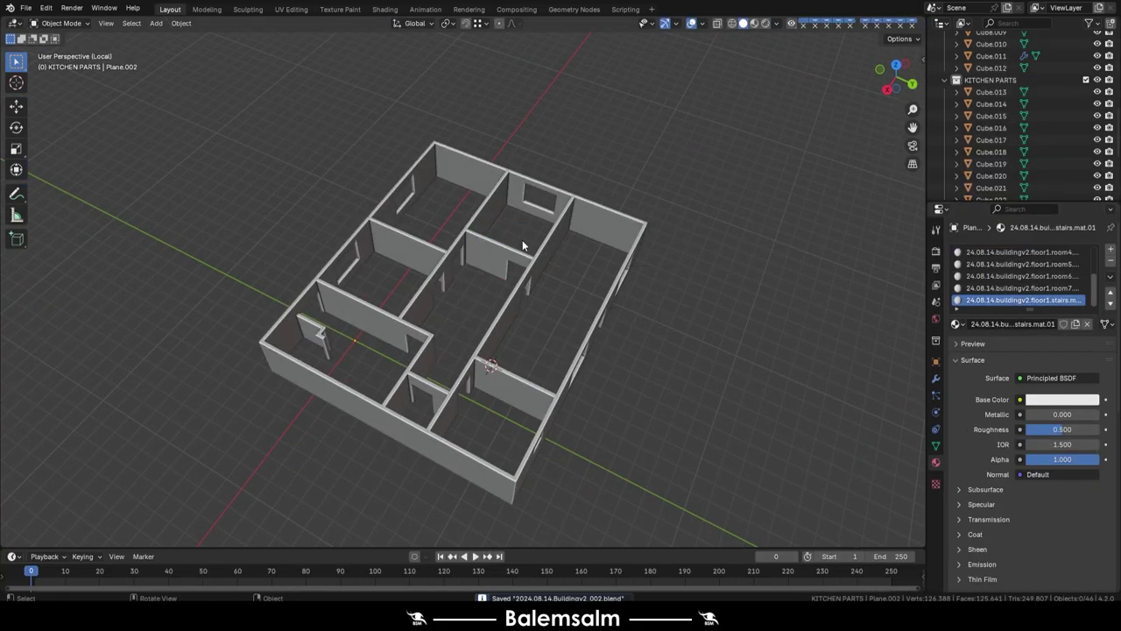
# - Exit local view, select the floor mesh, and select the second-floor wall edge loops
pyautogui.press('KP_Divide')
pyautogui.click(945, 120)
pyautogui.moveTo(635, 307); pyautogui.dragTo(947, 65, button='middle')
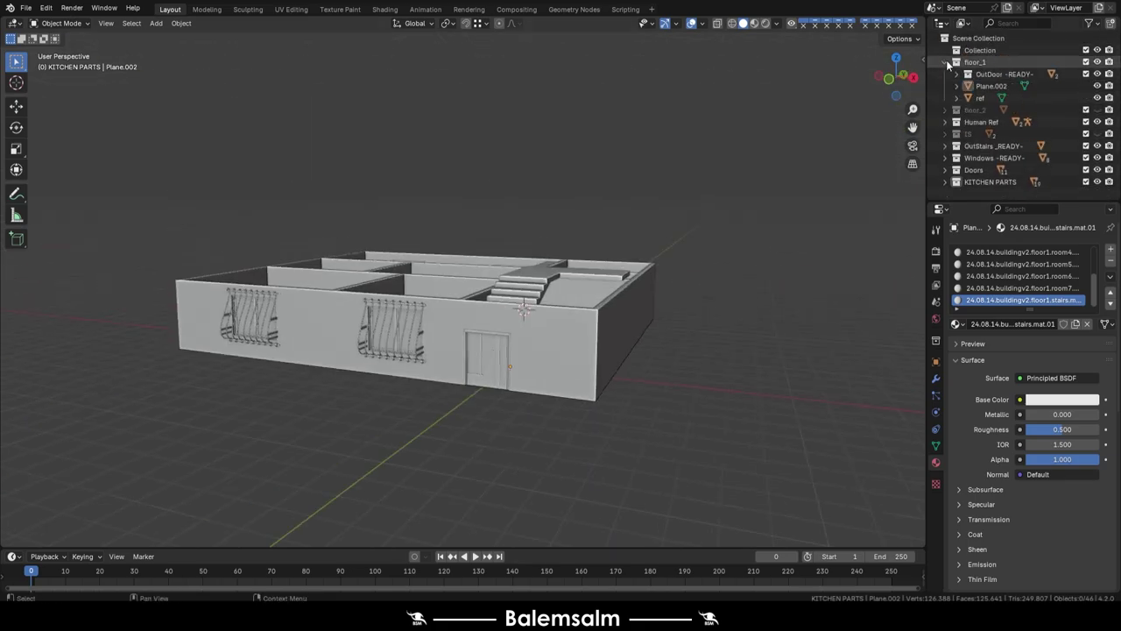
pyautogui.click(946, 62)
pyautogui.moveTo(525, 315); pyautogui.dragTo(410, 414, button='middle')
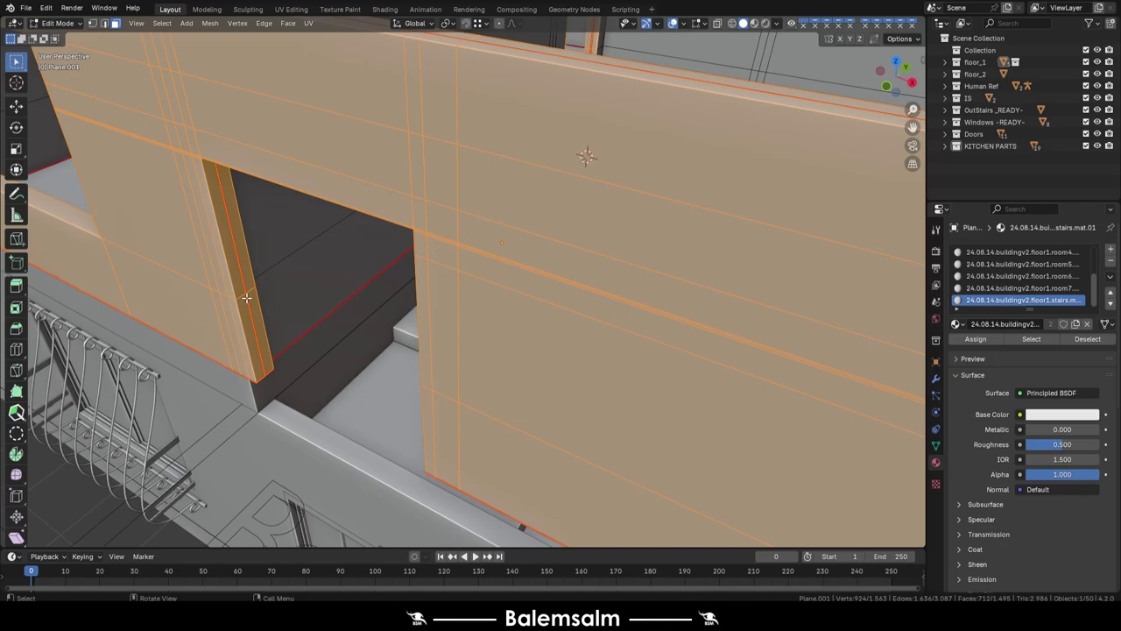
pyautogui.hotkey('alt', 'a')
pyautogui.moveTo(246, 297); pyautogui.dragTo(575, 215, button='middle')
pyautogui.keyDown('alt'); pyautogui.click(594, 350); pyautogui.keyUp('alt')
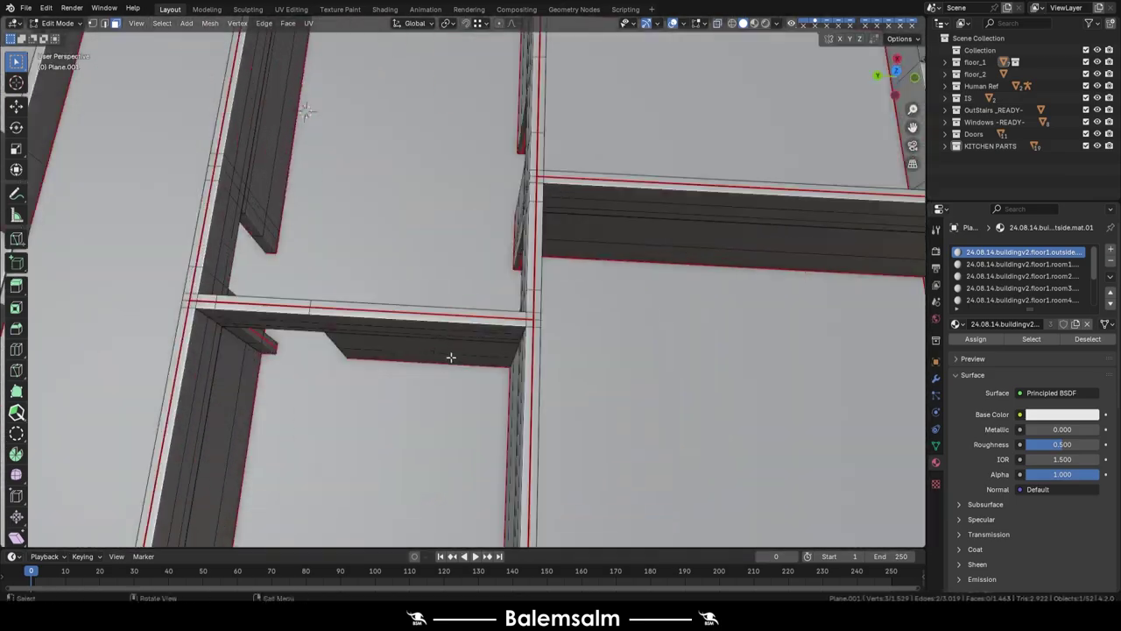
pyautogui.moveTo(451, 358); pyautogui.dragTo(496, 326, button='middle')
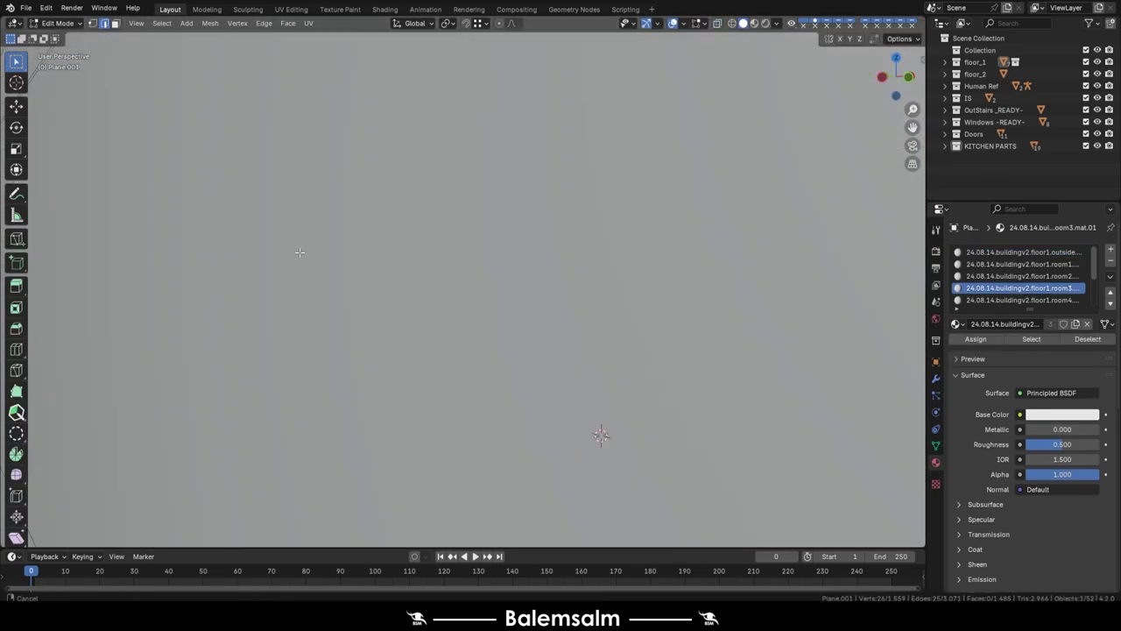
pyautogui.keyDown('ctrl'); pyautogui.click(56, 317); pyautogui.keyUp('ctrl')
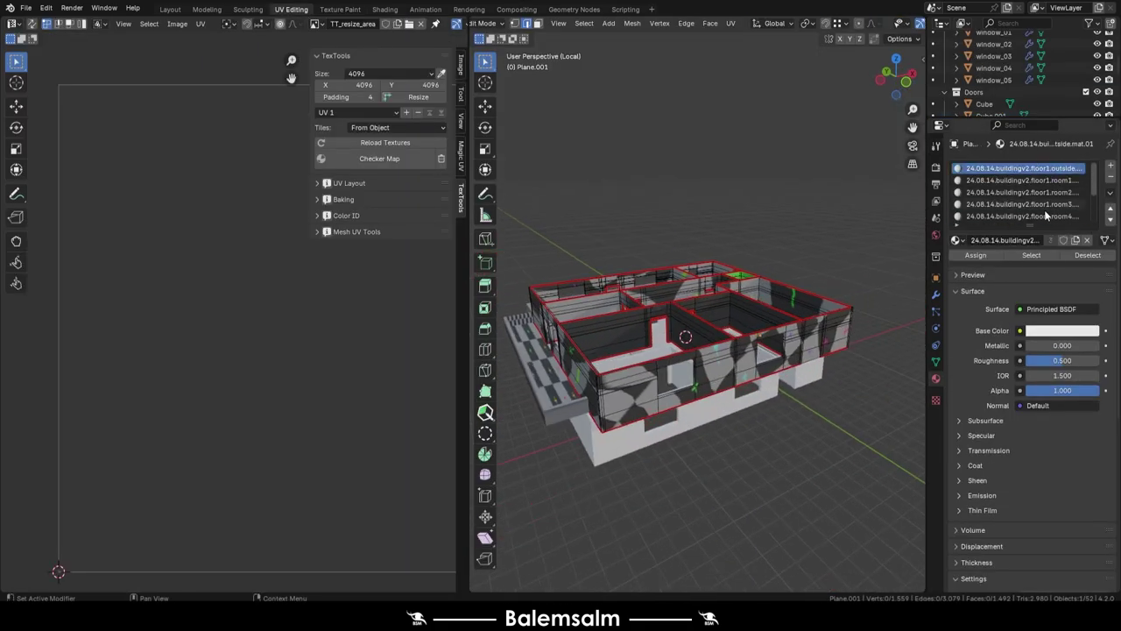
# - Pick the room1 material slot and view the building from top orthographic
pyautogui.moveTo(924, 261); pyautogui.dragTo(622, 261)
pyautogui.click(851, 182)
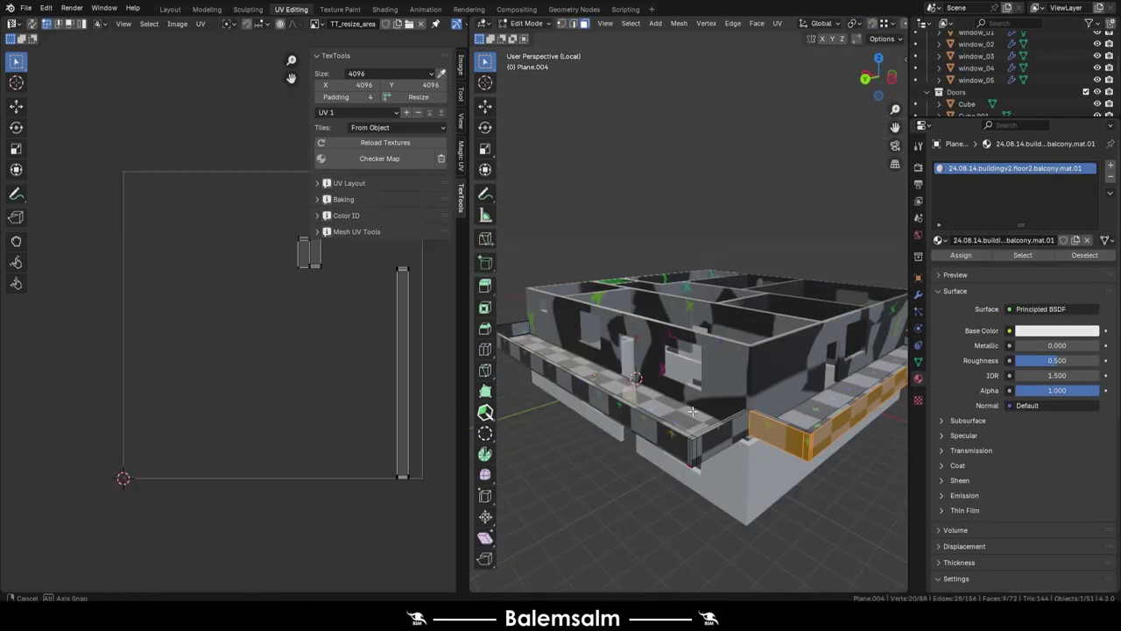
pyautogui.moveTo(765, 196); pyautogui.dragTo(691, 353, button='middle')
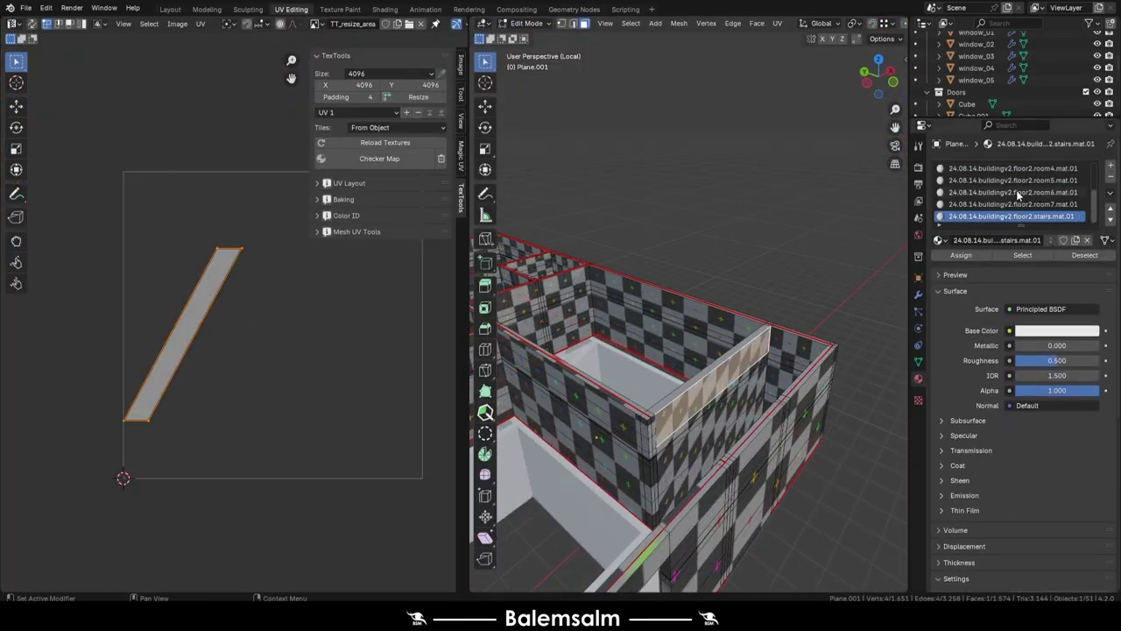
pyautogui.press('`')
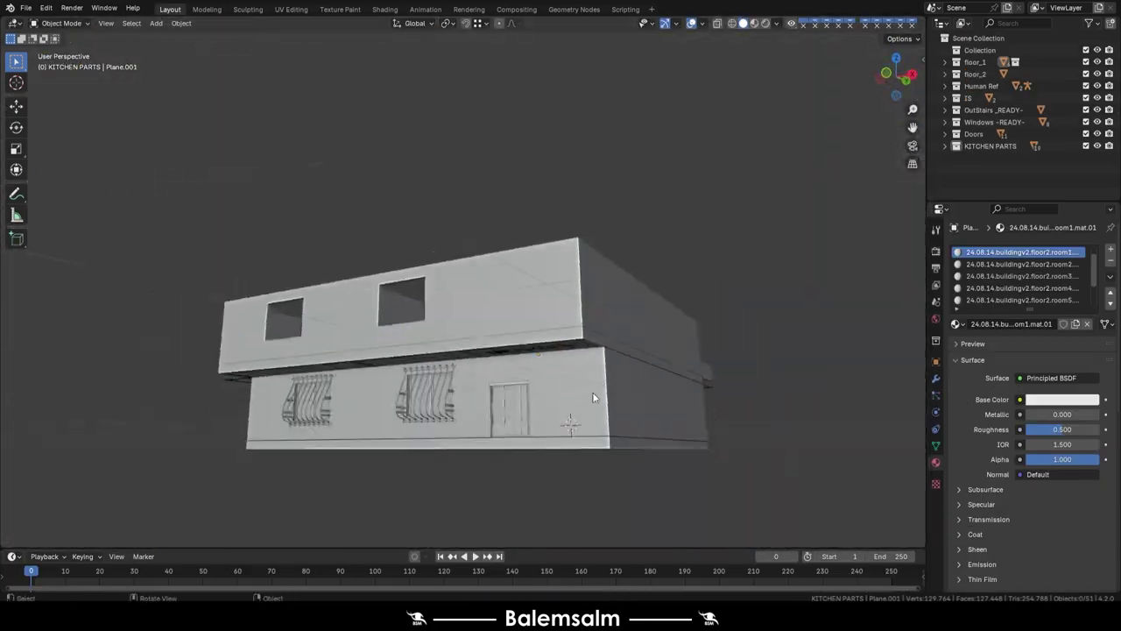
# - Orbit into the building and select the outdoor stairs object
pyautogui.moveTo(592, 397); pyautogui.dragTo(427, 365, button='middle')
pyautogui.click(427, 365)
pyautogui.moveTo(532, 301); pyautogui.dragTo(441, 218, button='middle')
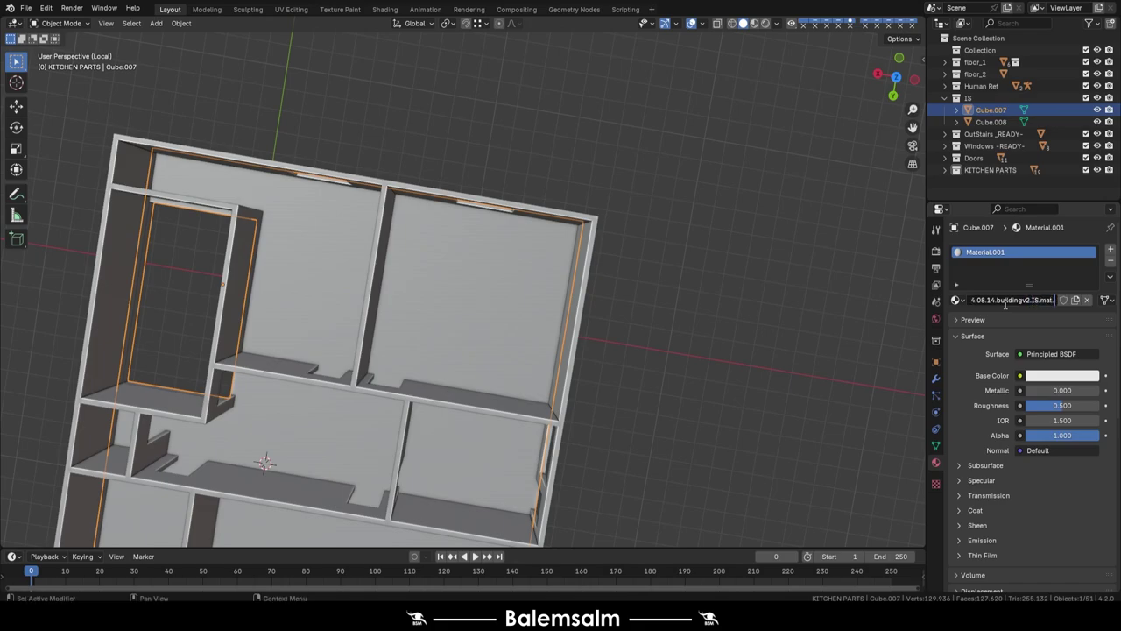
# - Rename Cube.007's material and add another material slot
pyautogui.doubleClick(1033, 300)
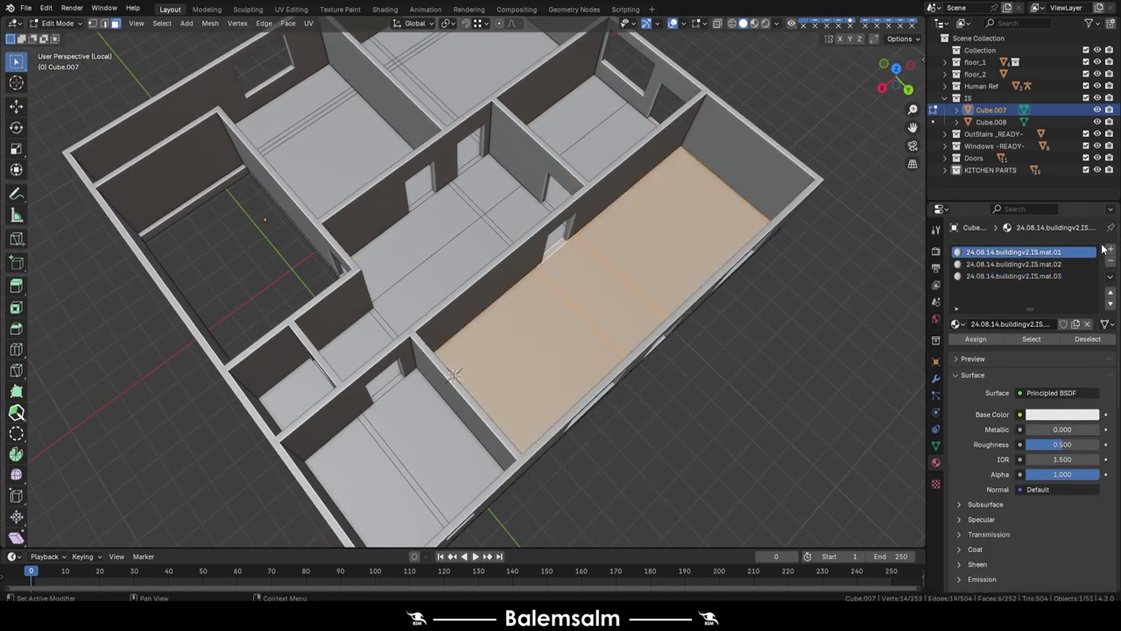
pyautogui.click(1109, 249)
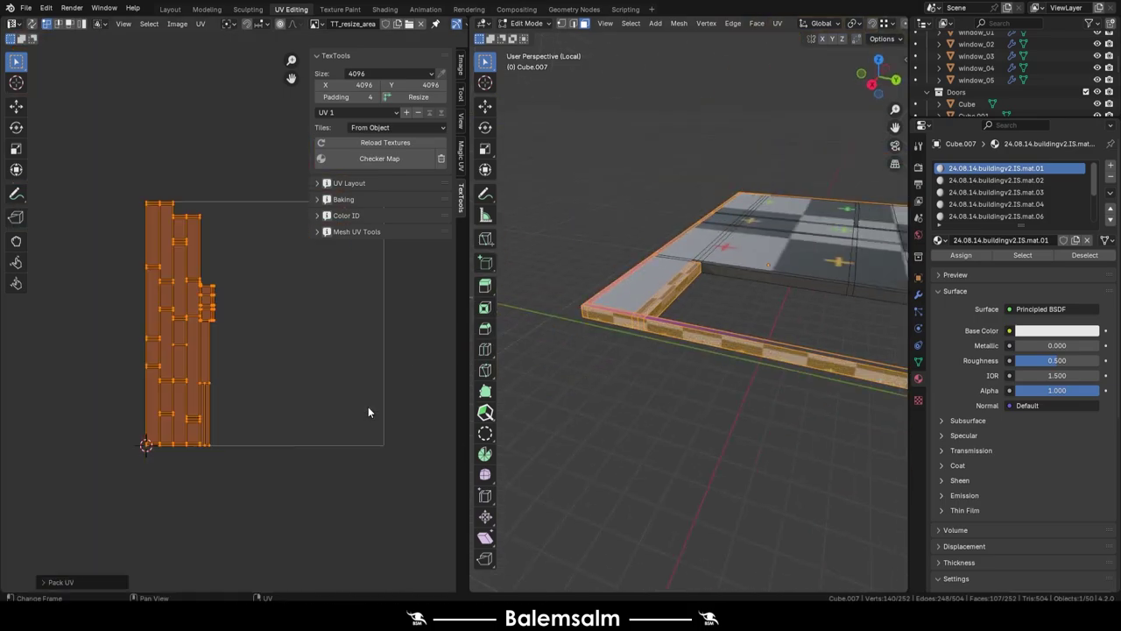
# - Smart-project and pack the IS.mat.01 UV islands, then stretch them along X
pyautogui.press('s')
pyautogui.click(284, 414)
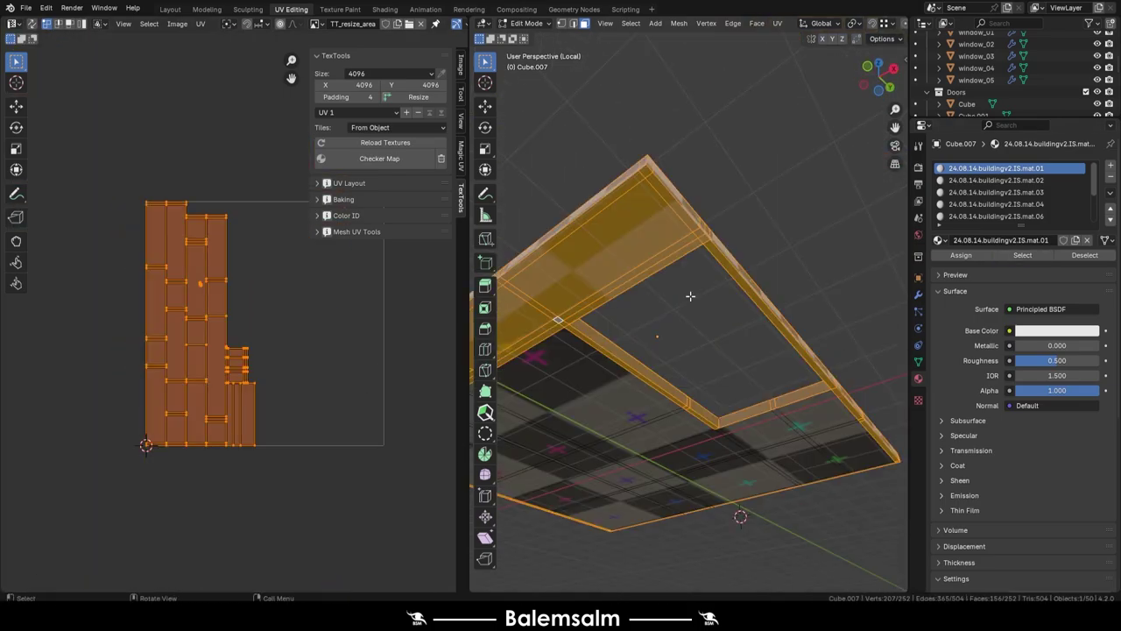
pyautogui.click(742, 436)
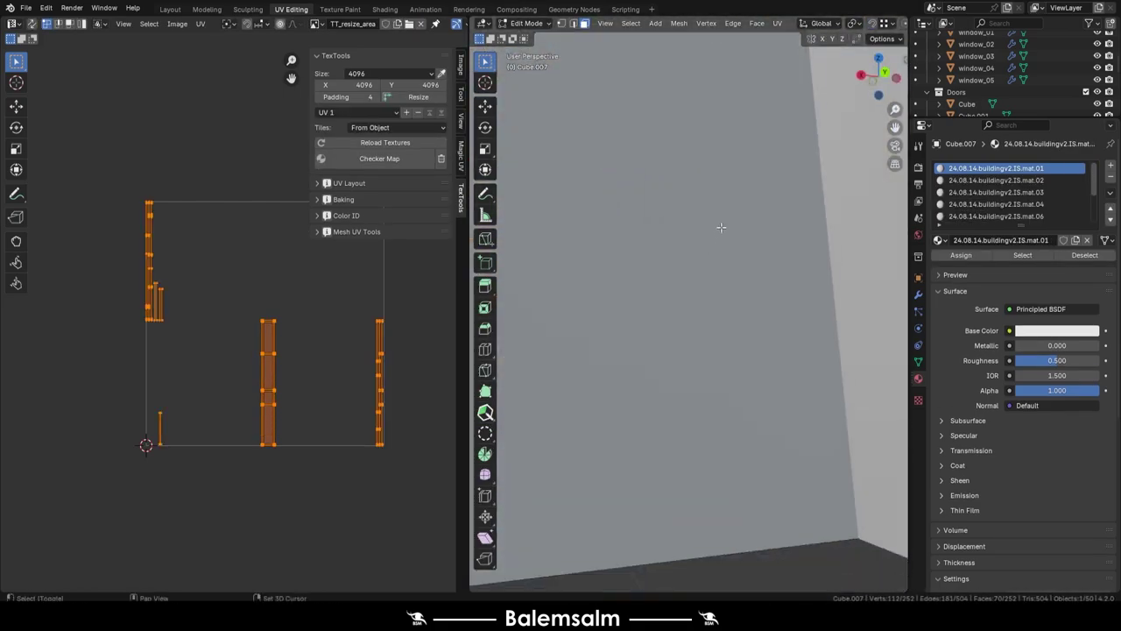
pyautogui.press('s')
pyautogui.press('x')
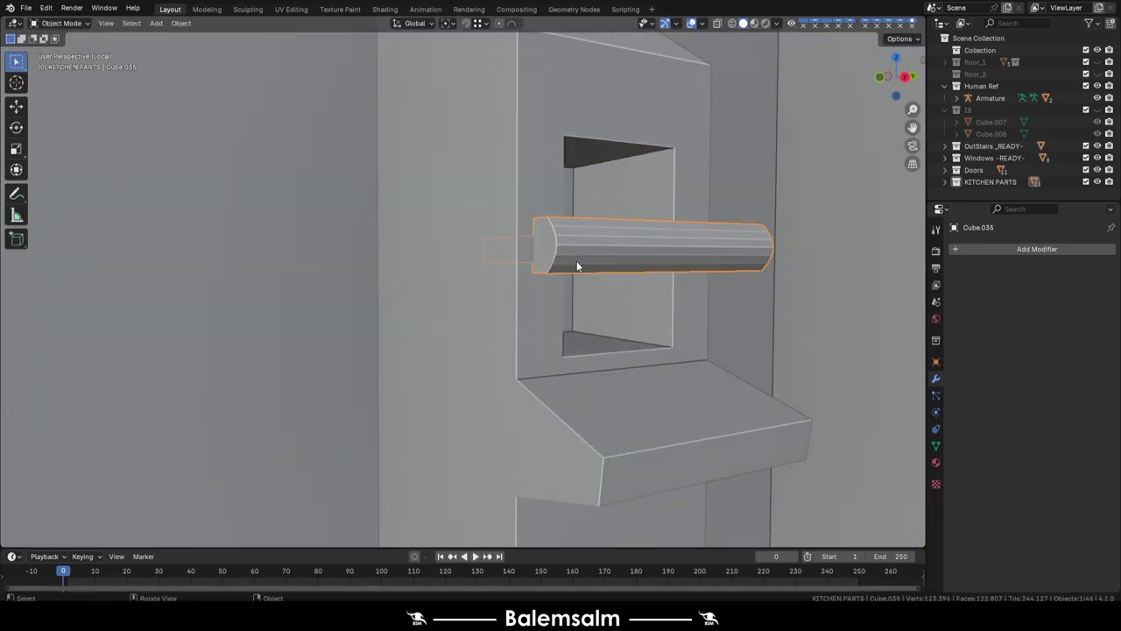
# - Rotate the handle rod about Y, rename the switch's material with '24.08.14.building', and save
pyautogui.press('y')
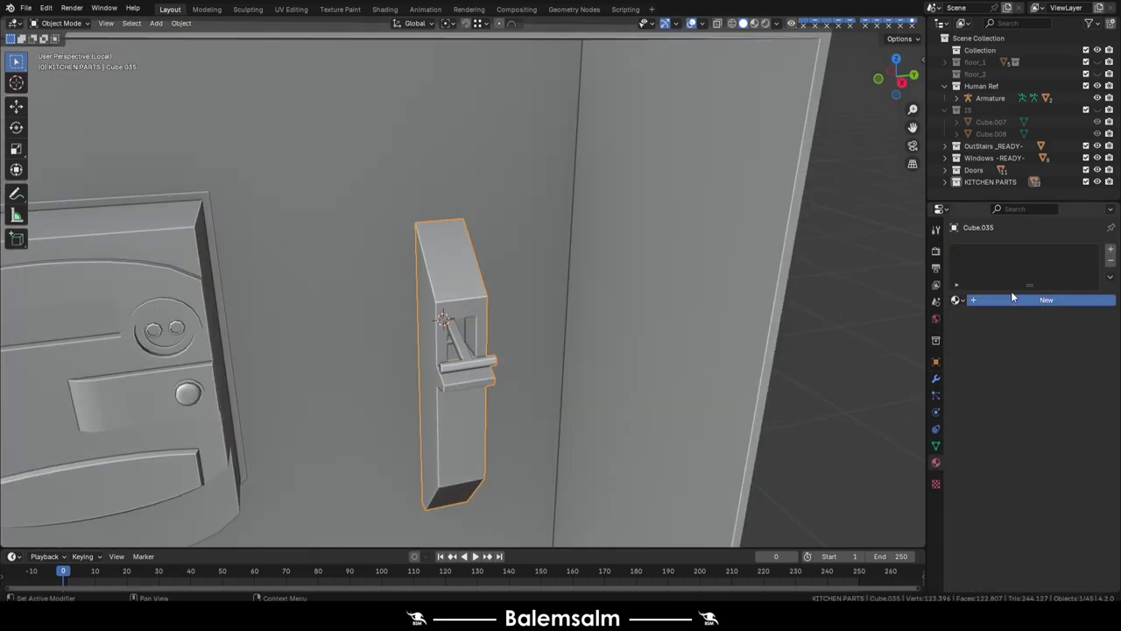
pyautogui.write('24.08.14.building')
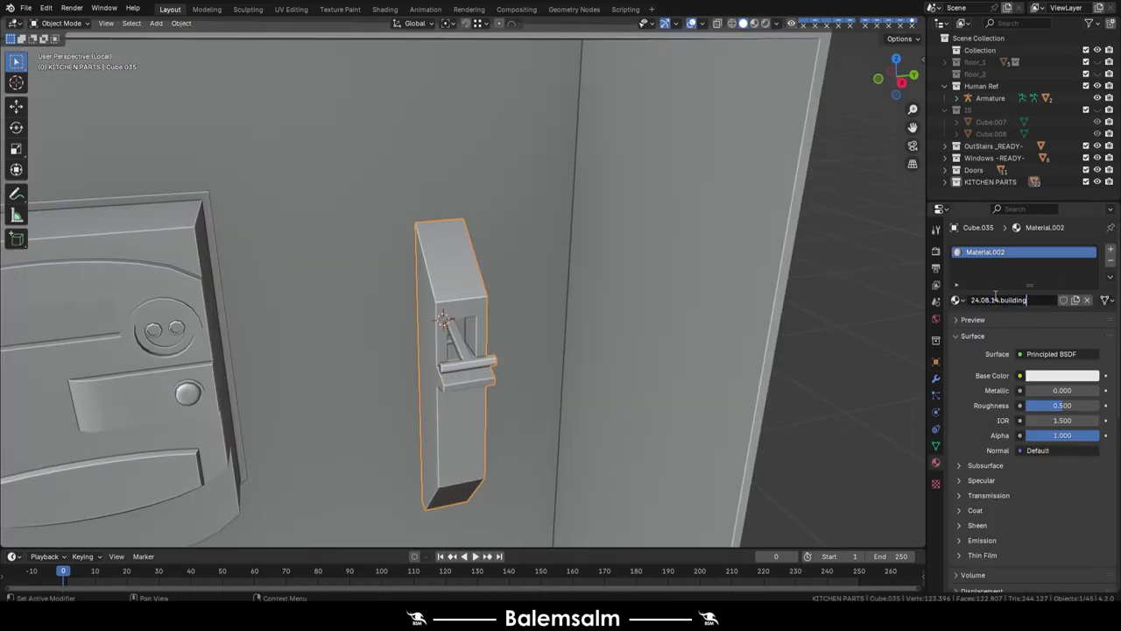
pyautogui.press('Return')
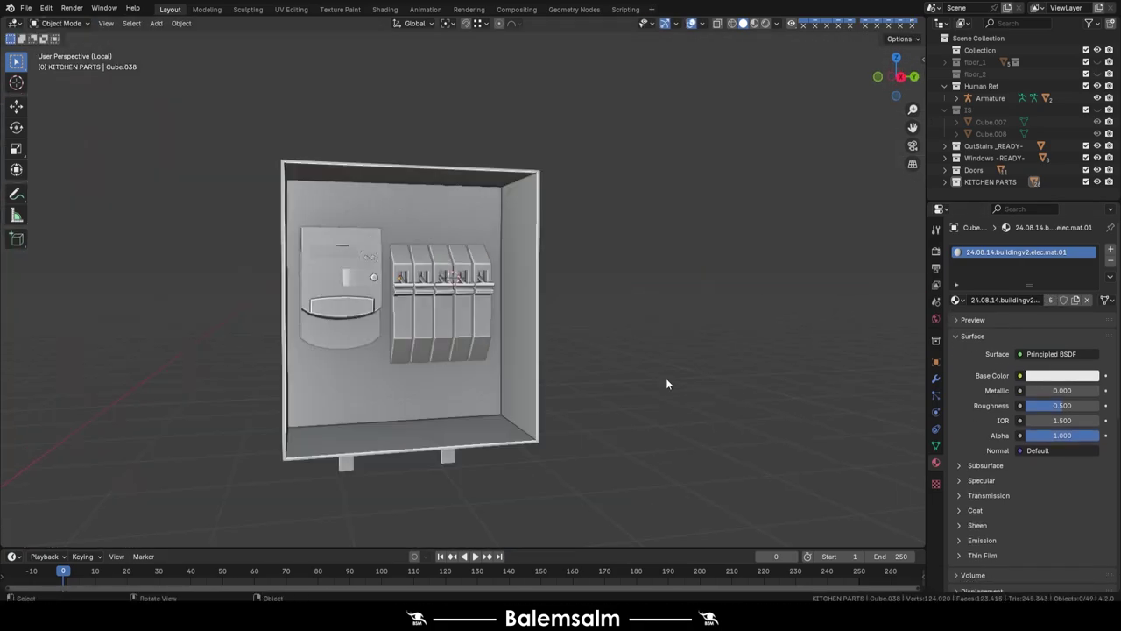
pyautogui.hotkey('ctrl', 's')
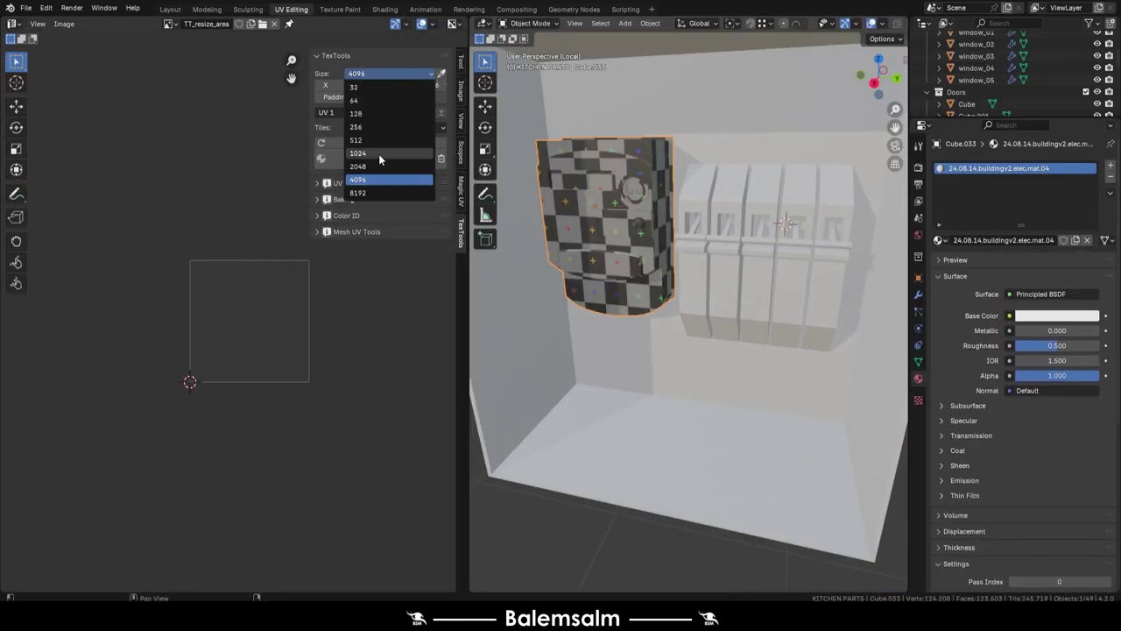
# - Set the UV texture size to 2048 and add a loop cut across the box's bottom trim
pyautogui.click(385, 167)
pyautogui.click(394, 97)
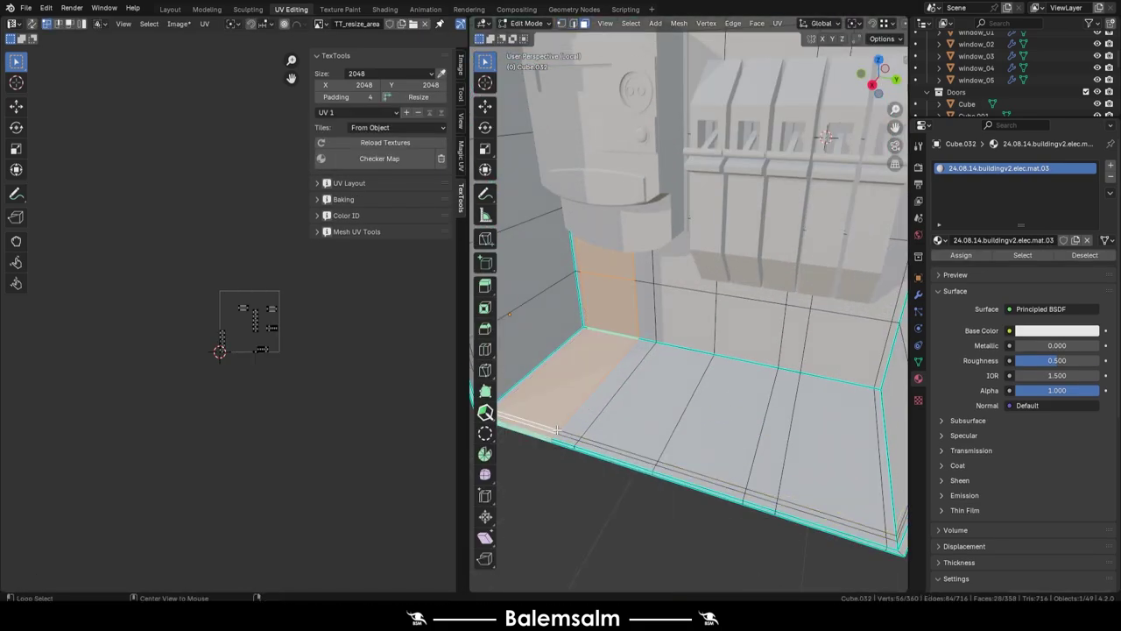
pyautogui.click(742, 485)
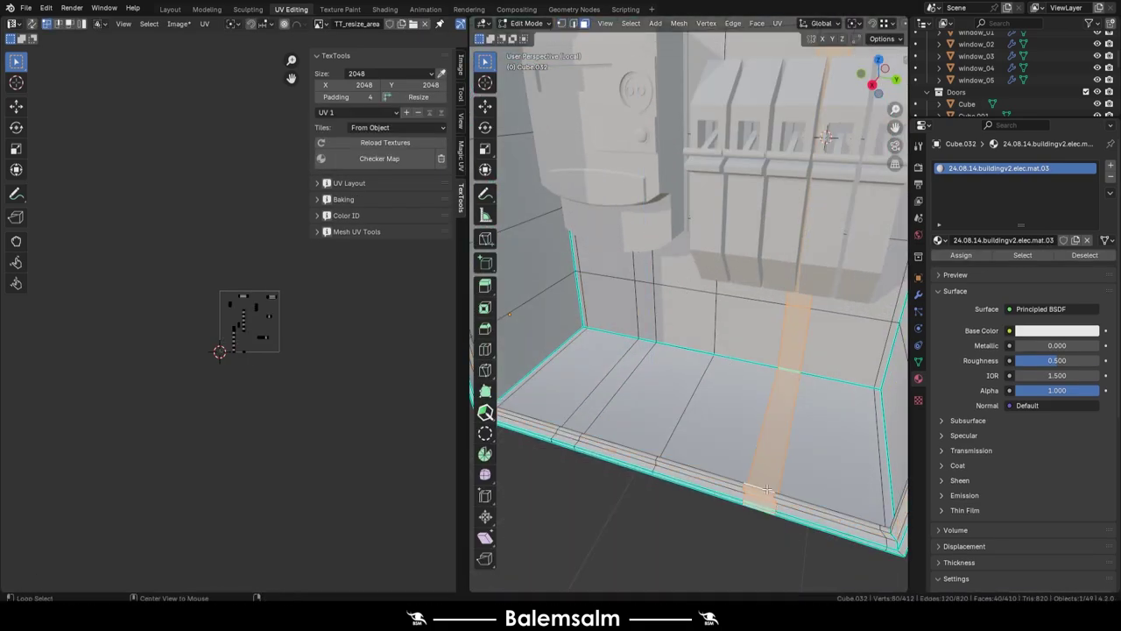
pyautogui.rightClick(727, 460)
pyautogui.click(727, 460)
pyautogui.moveTo(727, 460); pyautogui.dragTo(778, 460, button='middle')
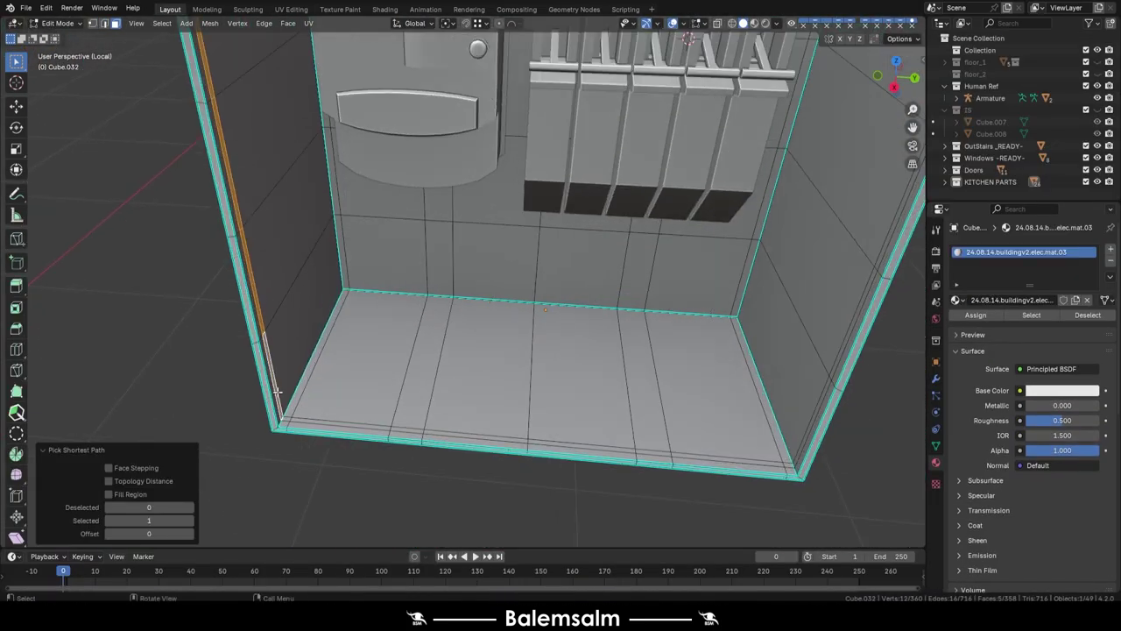
# - Scale the door face on Y to about half its height
pyautogui.press('2')
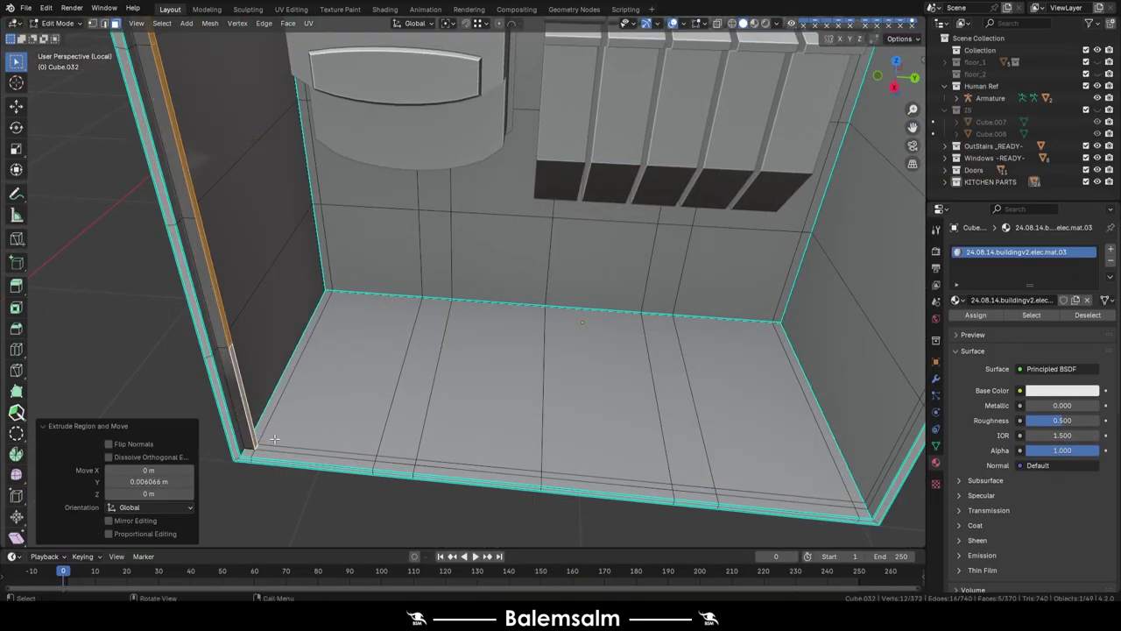
pyautogui.moveTo(276, 391); pyautogui.dragTo(267, 448, button='middle')
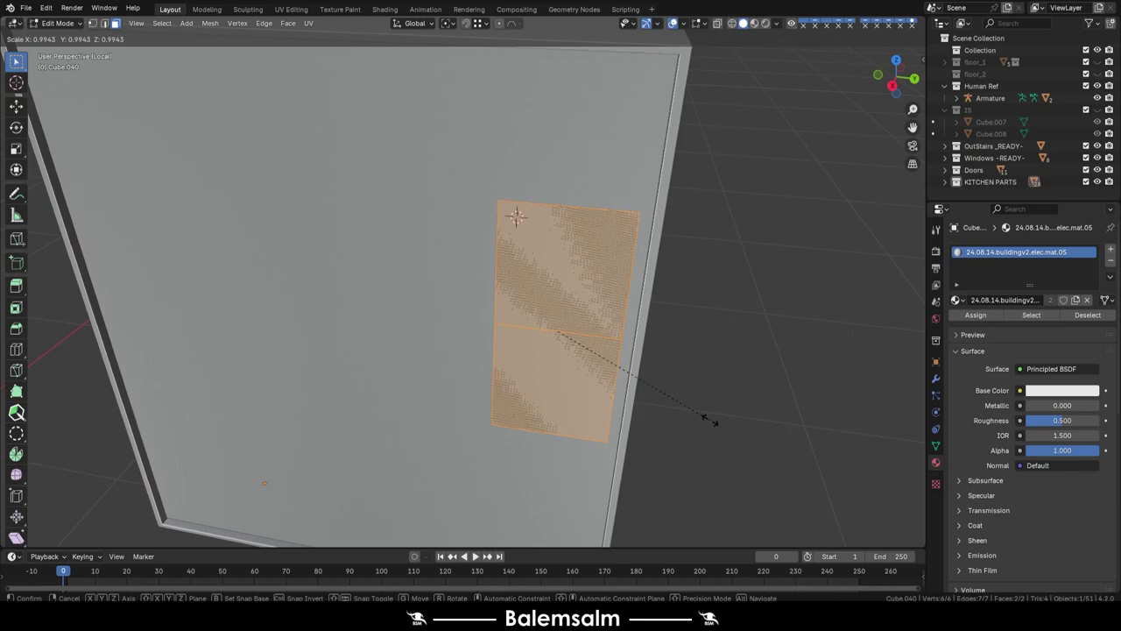
pyautogui.press('y')
pyautogui.click(634, 367)
pyautogui.moveTo(634, 367); pyautogui.dragTo(556, 316, button='middle')
pyautogui.moveTo(574, 408); pyautogui.dragTo(551, 382, button='middle')
# - Inset a frame around the face and narrow the inner face along X
pyautogui.press('e')
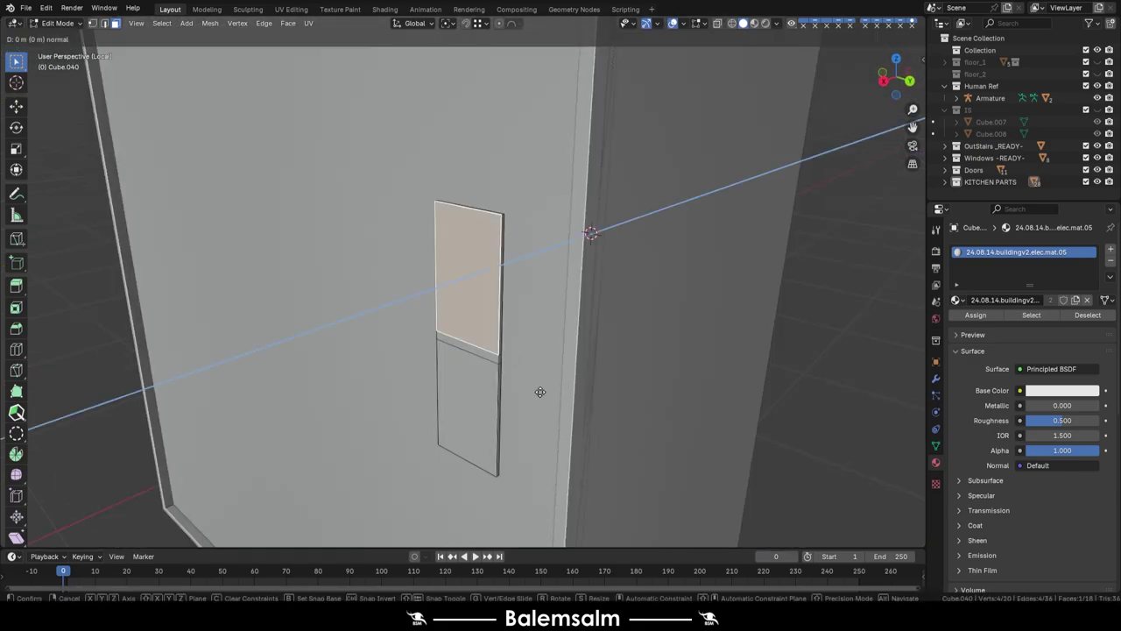
pyautogui.click(526, 380)
pyautogui.press('s')
pyautogui.press('y')
pyautogui.press('x')
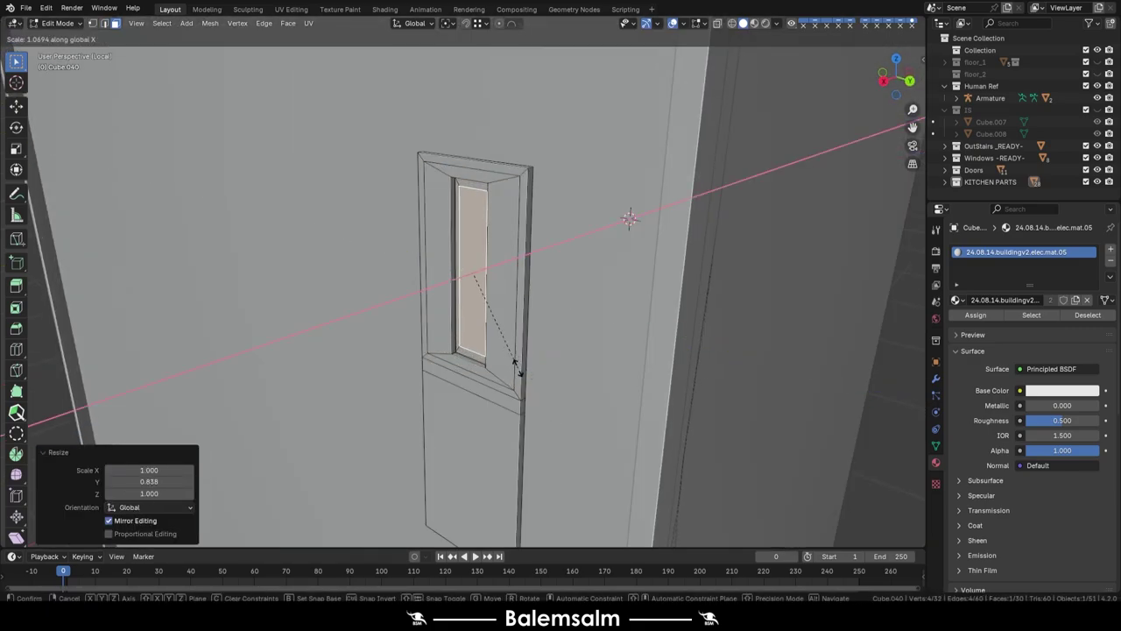
pyautogui.click(513, 371)
# - Extrude the handle block outward and narrow its lower edge loops along X
pyautogui.press('e')
pyautogui.moveTo(523, 376); pyautogui.dragTo(522, 409, button='middle')
pyautogui.click(578, 451)
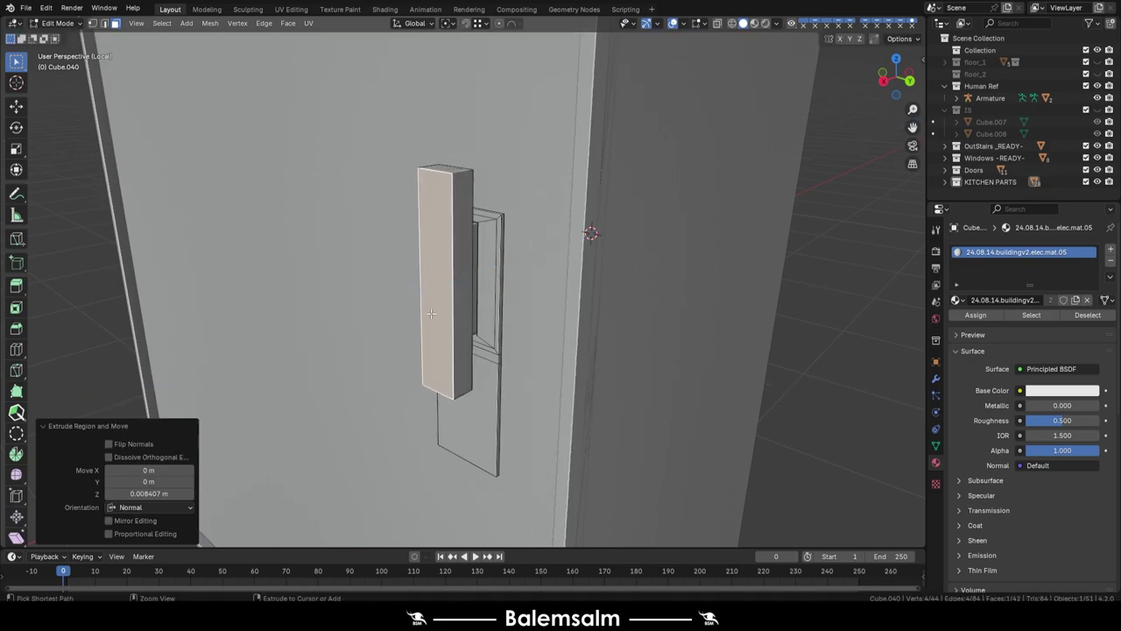
pyautogui.moveTo(578, 451); pyautogui.dragTo(371, 318, button='middle')
pyautogui.keyDown('alt'); pyautogui.click(508, 350); pyautogui.keyUp('alt')
pyautogui.press('s')
pyautogui.press('x')
pyautogui.click(621, 416)
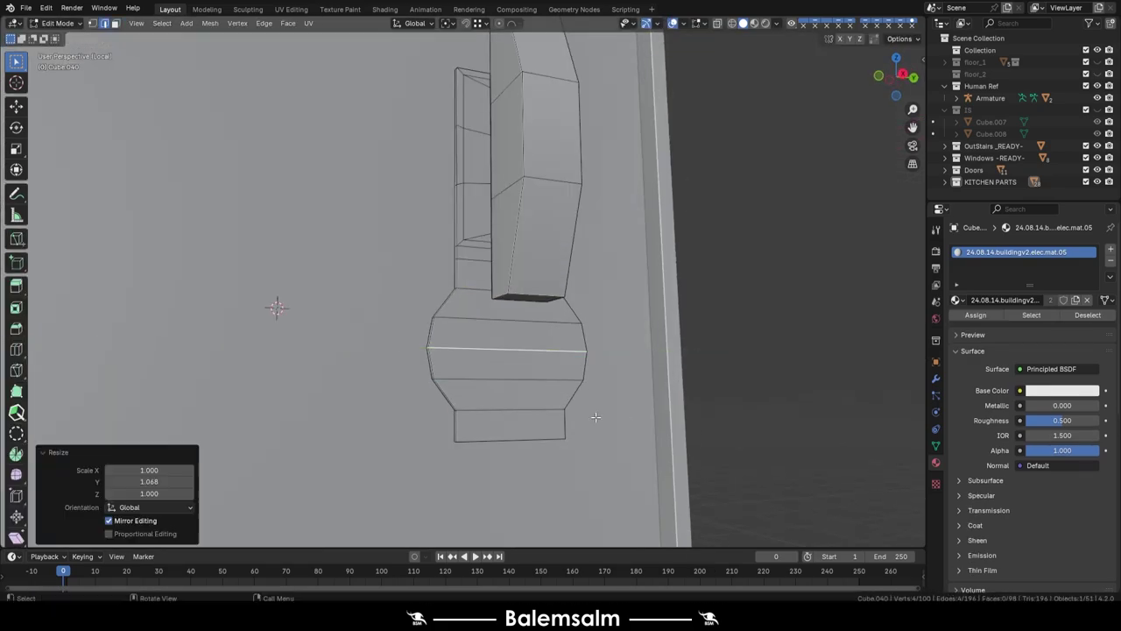
pyautogui.press('e')
pyautogui.press('s')
# - Round a face into a circle with LoopTools and extrude it into the keyhole plate
pyautogui.click(581, 413)
pyautogui.rightClick(559, 338)
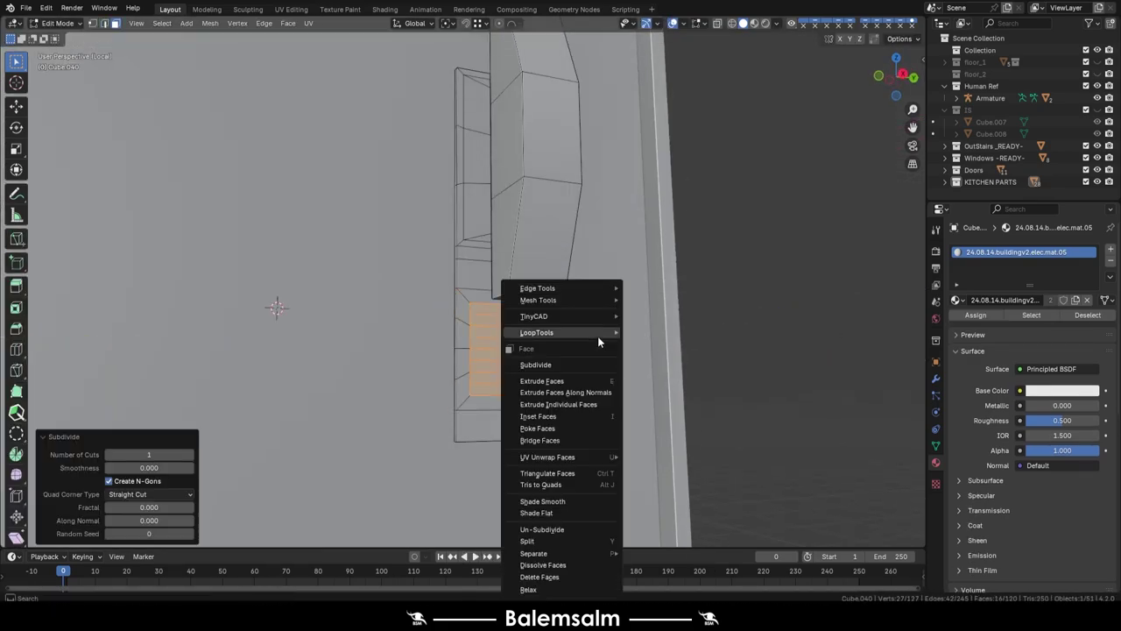
pyautogui.click(601, 342)
pyautogui.press('e')
pyautogui.press('g')
pyautogui.press('x')
pyautogui.moveTo(613, 394)
pyautogui.mouseDown(button='middle')
pyautogui.moveTo(672, 506)
pyautogui.moveTo(428, 419)
pyautogui.mouseUp(button='middle')
pyautogui.click(662, 492)
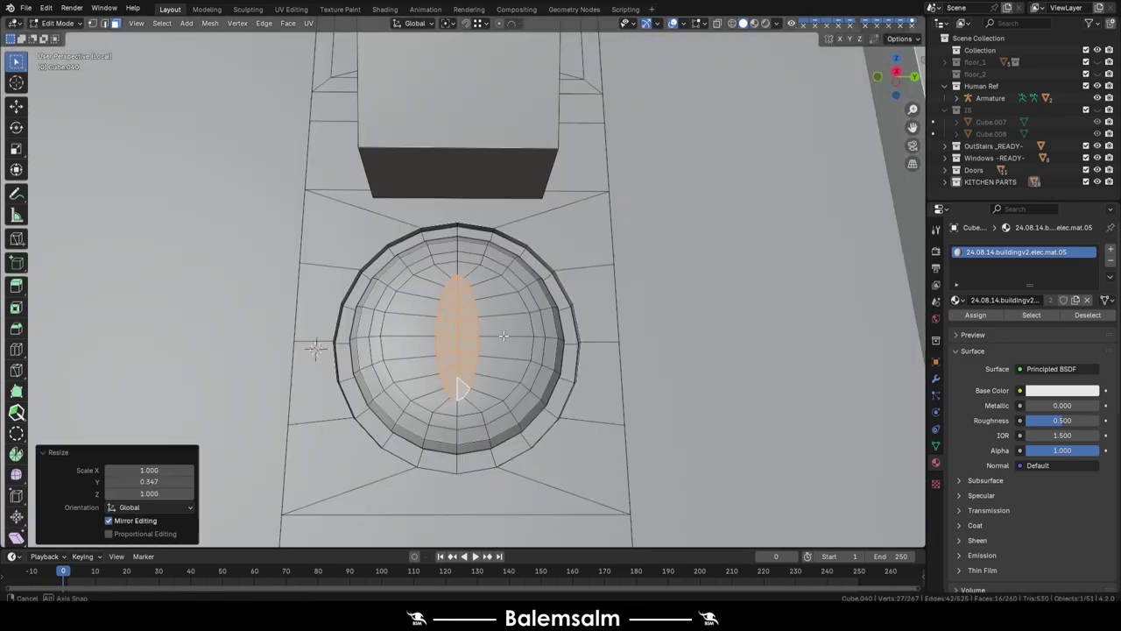
# - Extrude the keyhole faces inward to recess the lock, then return to Object Mode
pyautogui.hotkey('alt', 'a')
pyautogui.press('1')
pyautogui.press('e')
pyautogui.click(468, 386)
pyautogui.scroll(-3, 468, 386)
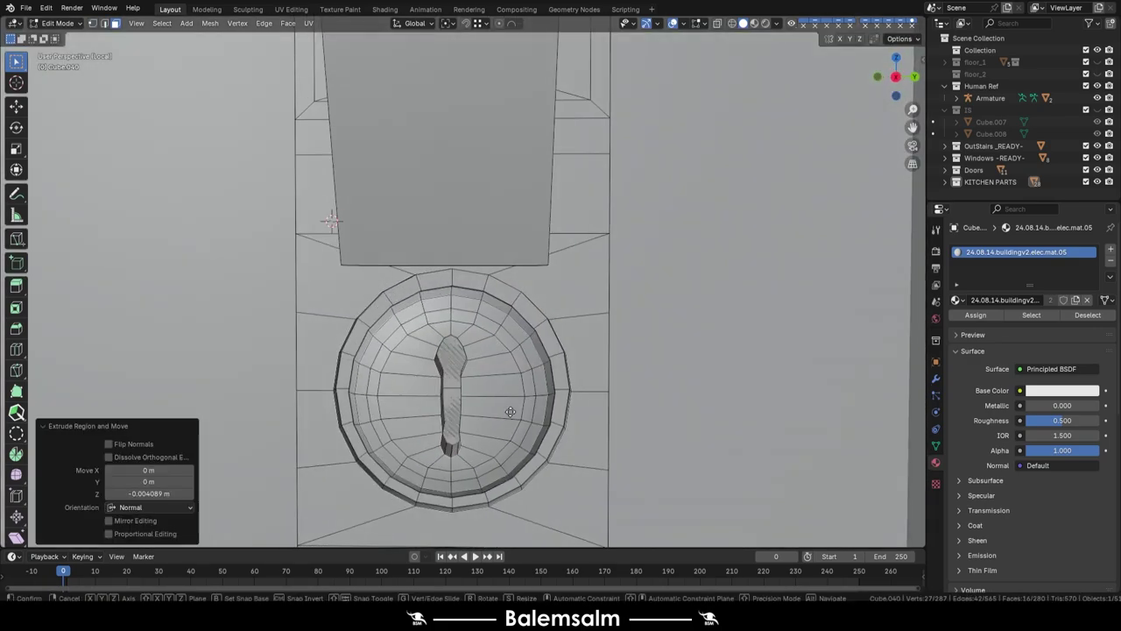
pyautogui.press('Tab')
# - Move the handle along Z into place and check it from the top view
pyautogui.moveTo(469, 386)
pyautogui.mouseDown(button='middle')
pyautogui.moveTo(522, 408)
pyautogui.moveTo(499, 262)
pyautogui.mouseUp(button='middle')
pyautogui.press('g')
pyautogui.press('z')
pyautogui.click(462, 413)
pyautogui.press('`')
pyautogui.click(560, 187)
# - Inspect the cabinet box and handle in Object Mode and save 2024.08.14.Buildingv2.002.blend
pyautogui.moveTo(566, 178); pyautogui.dragTo(491, 263, button='middle')
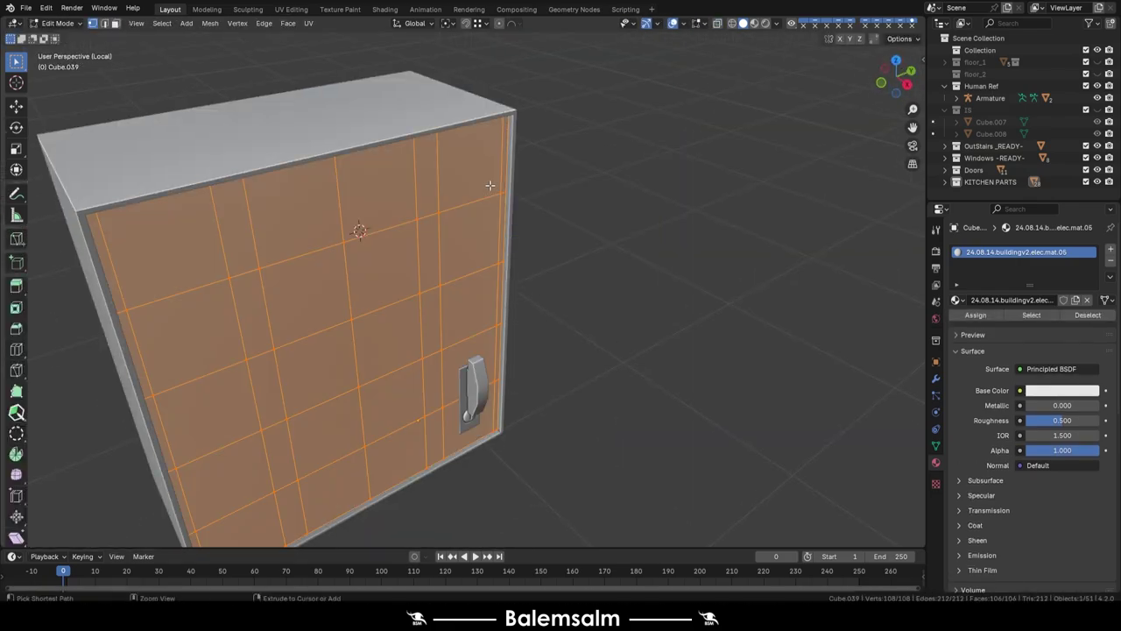
pyautogui.press('Tab')
pyautogui.scroll(3, 421, 289)
pyautogui.rightClick(418, 296)
pyautogui.press('Escape')
pyautogui.scroll(-4, 567, 408)
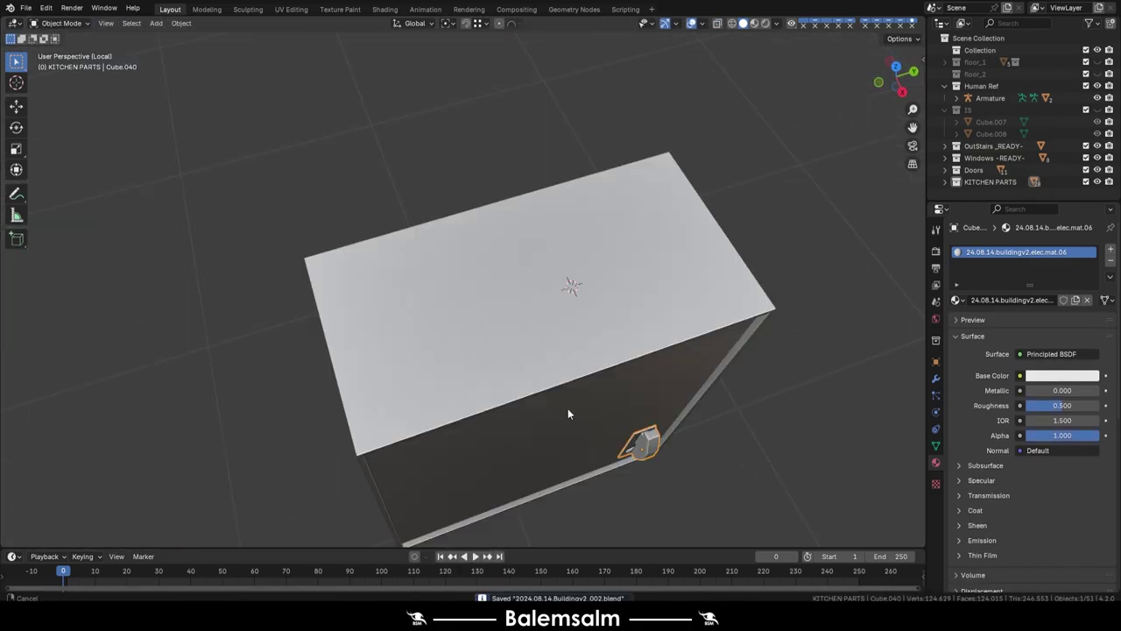
pyautogui.moveTo(568, 408); pyautogui.dragTo(518, 336, button='middle')
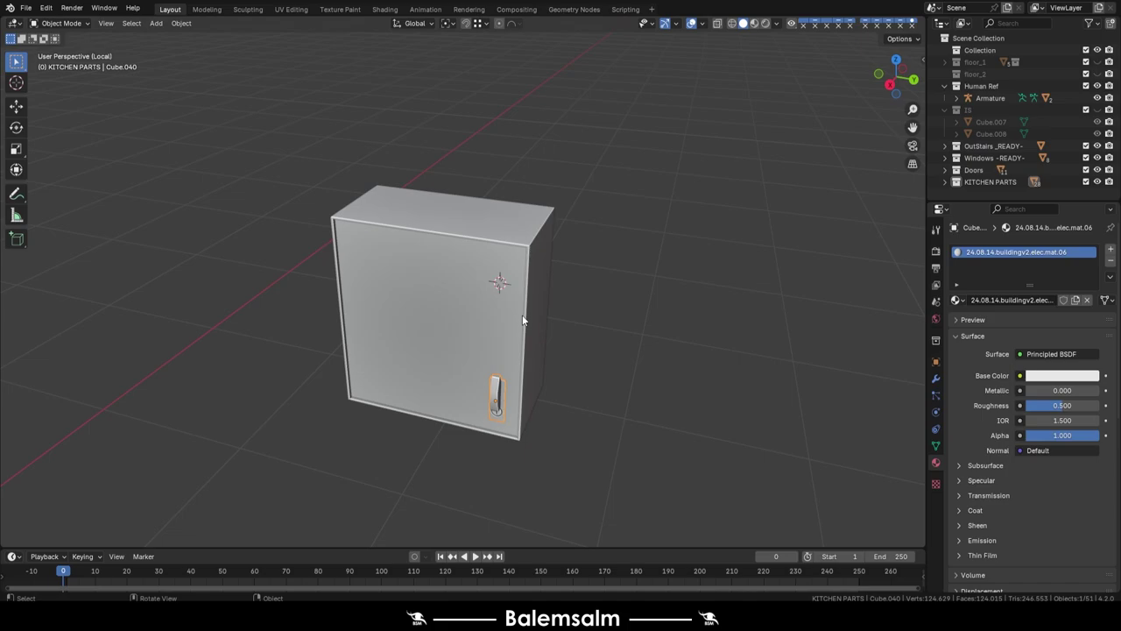
pyautogui.hotkey('ctrl', 's')
pyautogui.scroll(-2, 522, 315)
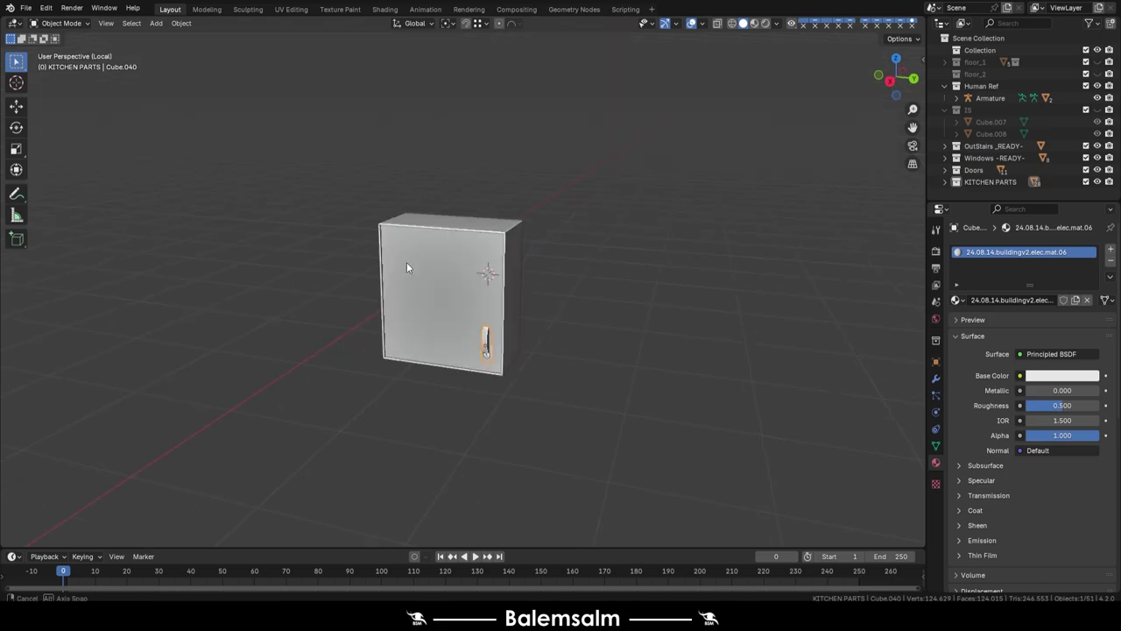
pyautogui.moveTo(406, 262); pyautogui.dragTo(492, 270, button='middle')
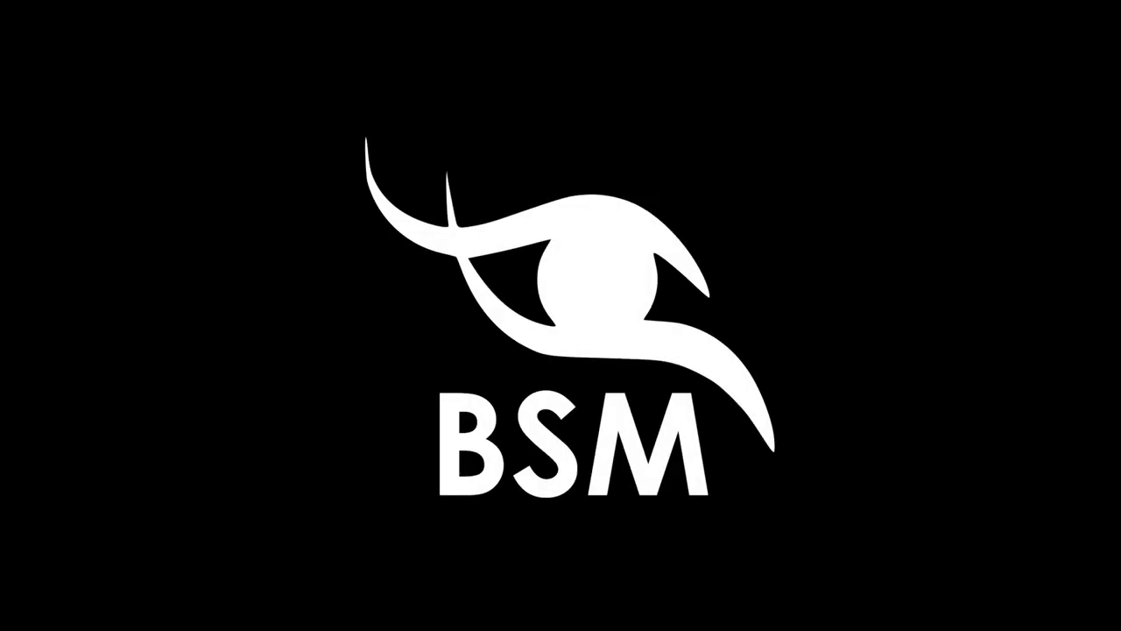